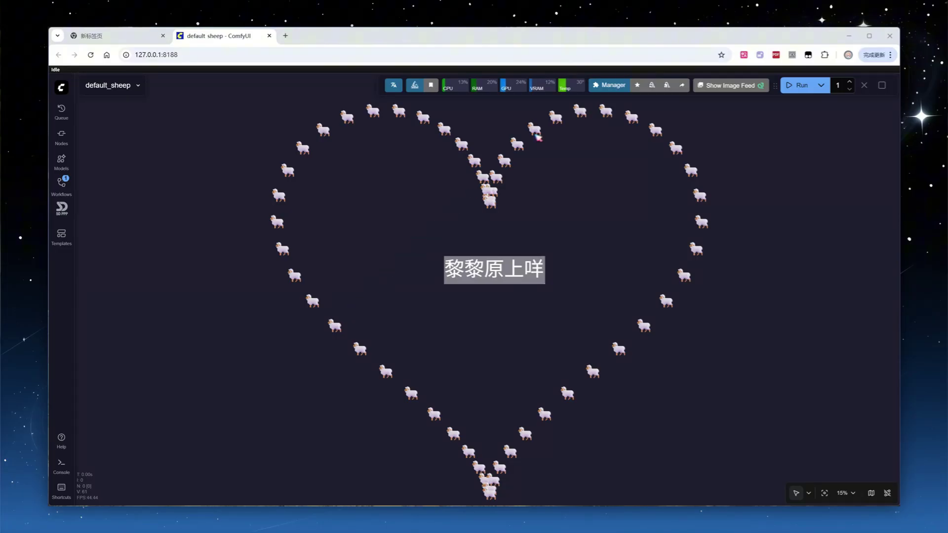
# - Find 'flashvsr' in the Custom Nodes Manager and install ComfyUI_FlashVSR v1.0.1
pyautogui.click(602, 84)
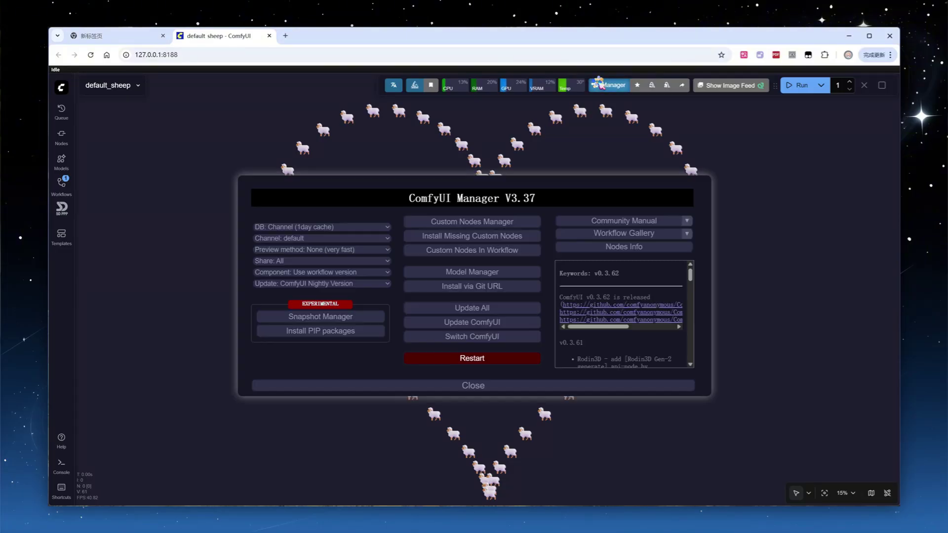
pyautogui.click(496, 222)
pyautogui.click(313, 130)
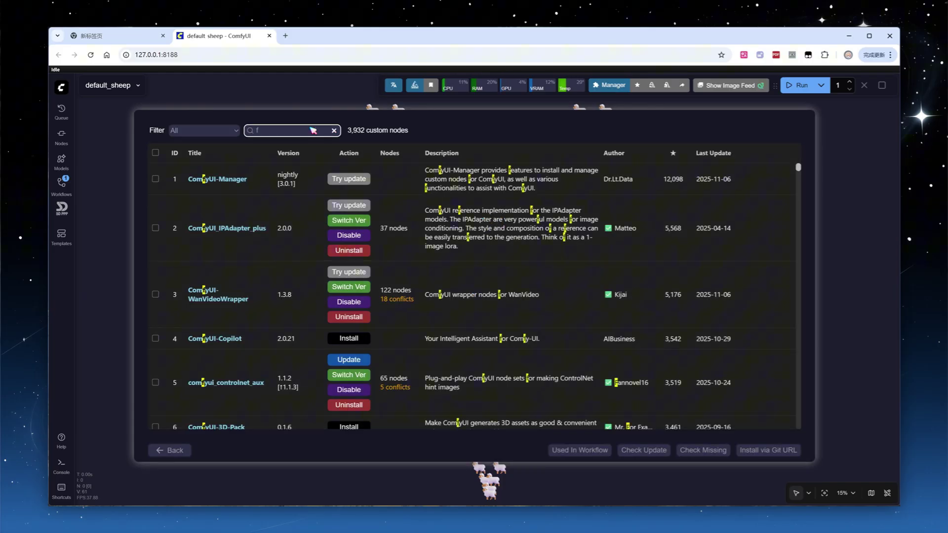
pyautogui.write('flashvsr')
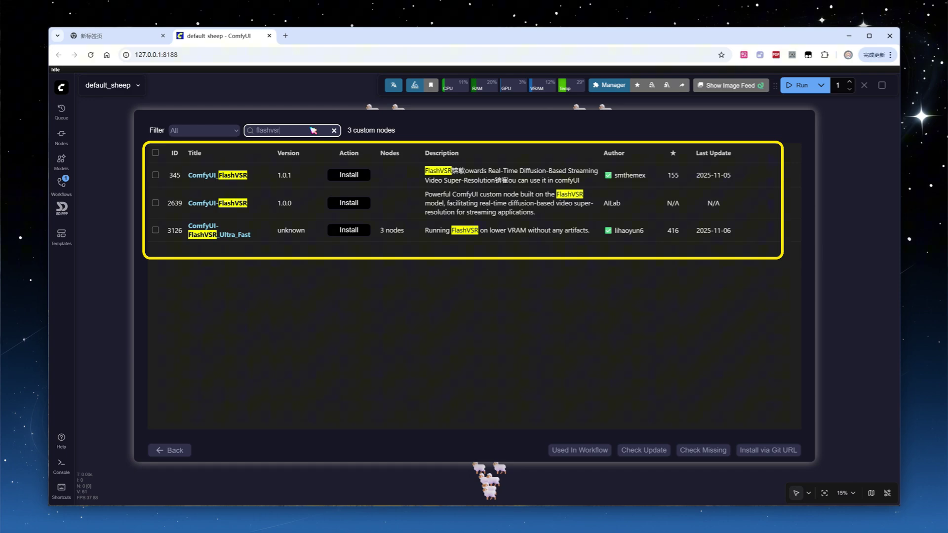
pyautogui.click(352, 175)
pyautogui.click(512, 306)
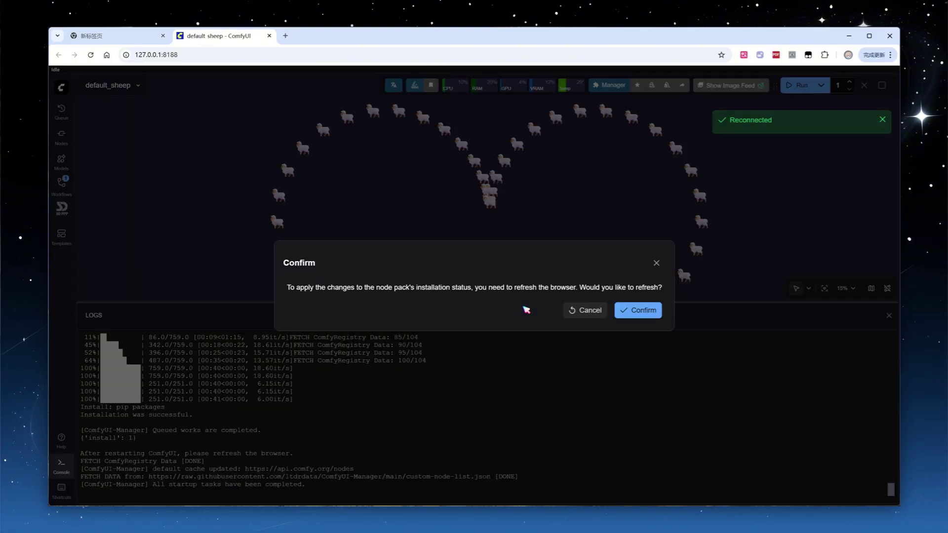
# - Confirm the node refresh, then stop the running ComfyUI server with the launcher's 停止 button
pyautogui.click(637, 309)
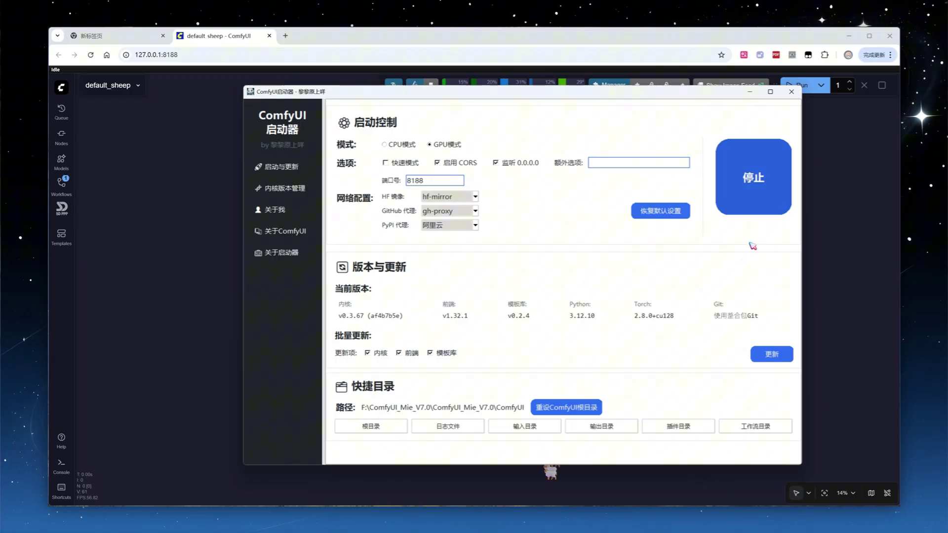
pyautogui.click(759, 190)
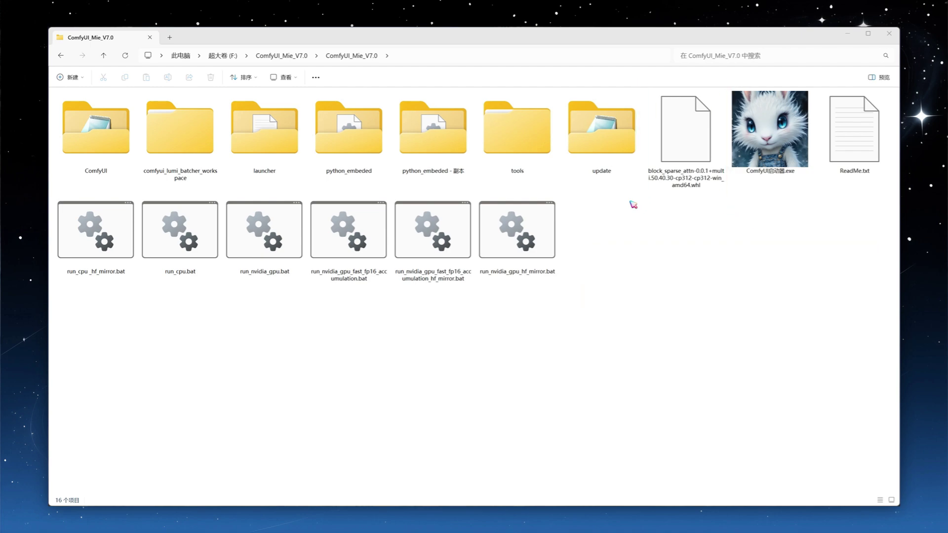
# - Open Windows PowerShell in the ComfyUI_Mie_V7.0 folder from Explorer's address bar
pyautogui.click(504, 57)
pyautogui.write('powershell')
pyautogui.press('Return')
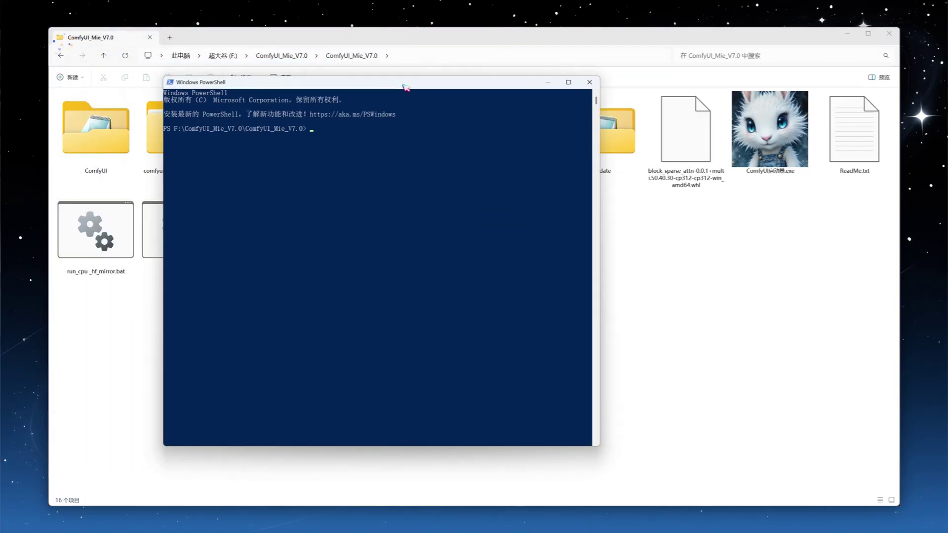
pyautogui.moveTo(402, 87); pyautogui.dragTo(487, 88)
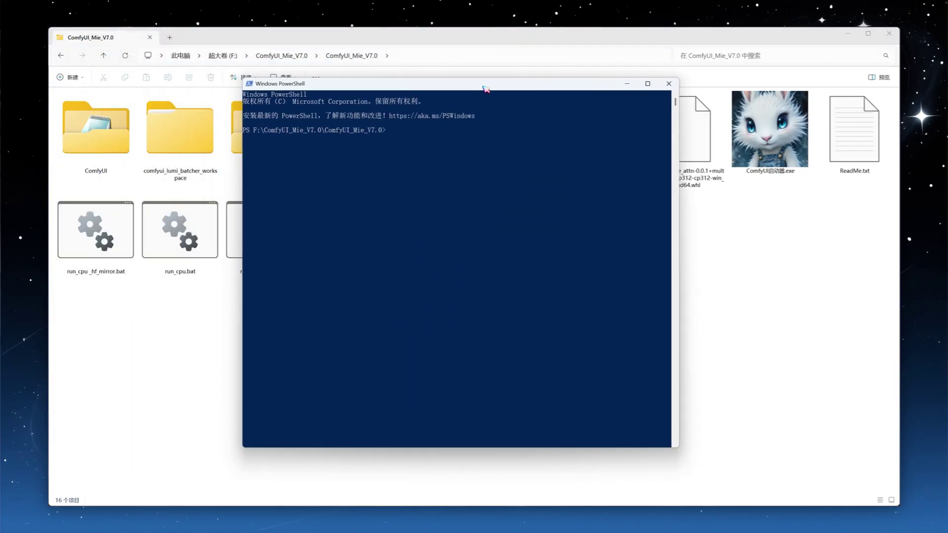
# - Pip-install the block_sparse_attn wheel with python_embeded's python.exe, then restart ComfyUI via 一键启动
pyautogui.write('pyth')
pyautogui.press('Tab')
pyautogui.write('python.exe -m pip is')
pyautogui.press('BackSpace')
pyautogui.write('nstall .\x08')
pyautogui.press('Tab')
pyautogui.press('Return')
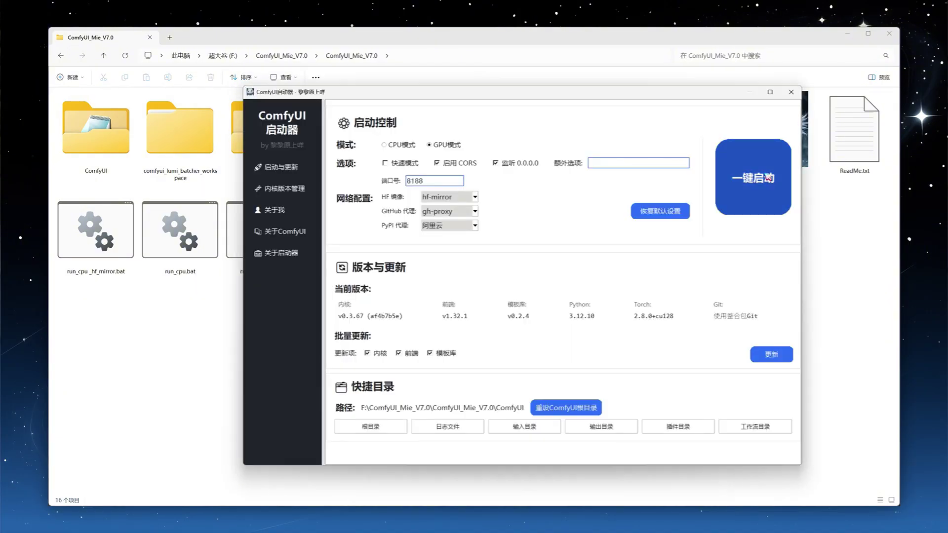
pyautogui.click(753, 177)
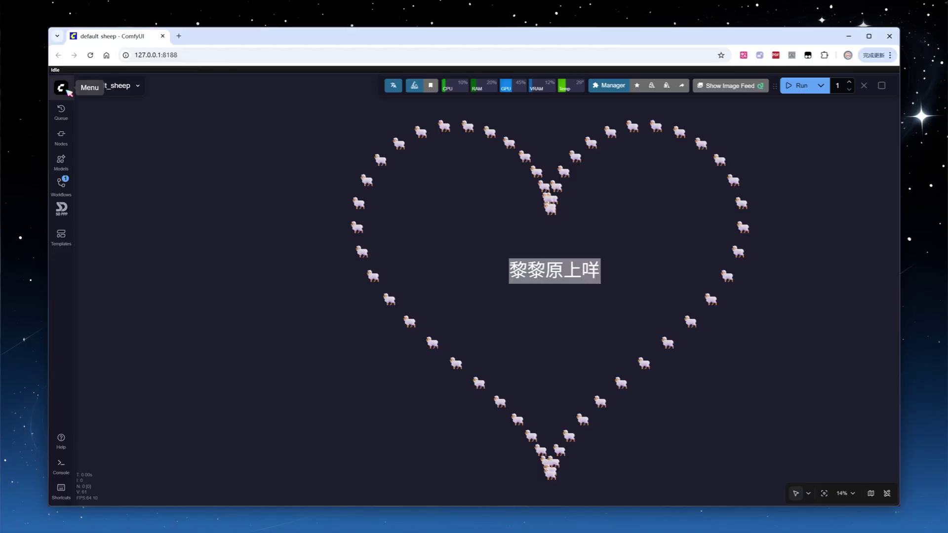
# - Create a new empty workflow from the ComfyUI logo menu
pyautogui.click(61, 88)
pyautogui.click(81, 108)
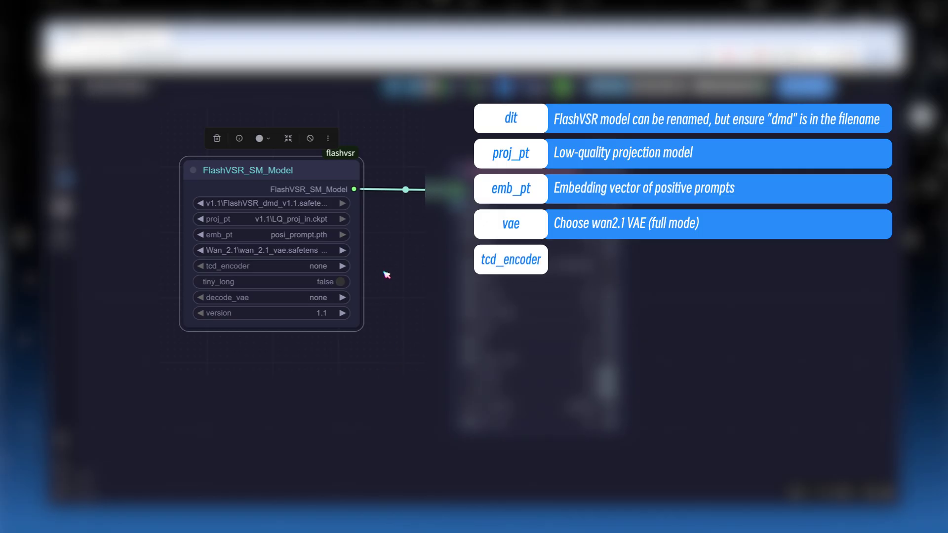
# - Check the FlashVSR tcd_encoder choices and leave it set to none
pyautogui.click(329, 267)
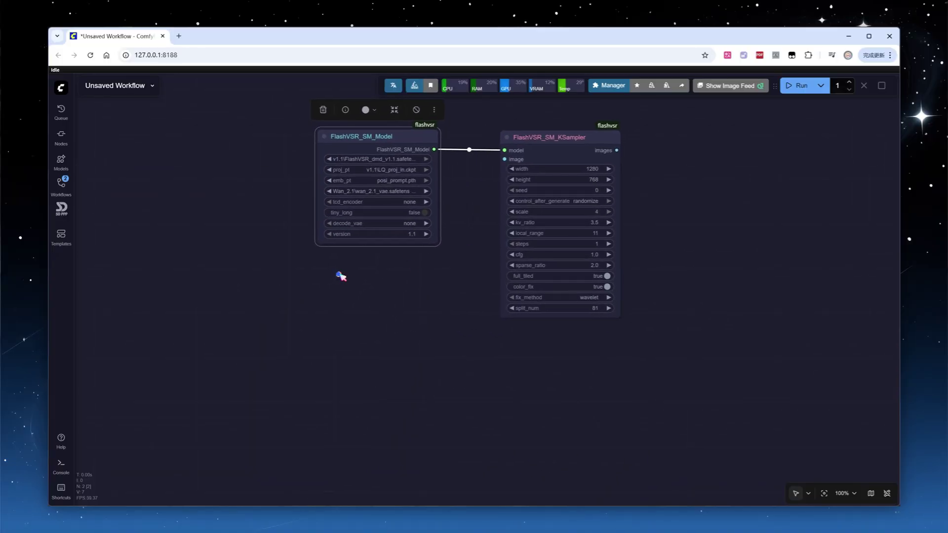
# - Set Load Video's frame_load_cap to 81
pyautogui.click(390, 354)
pyautogui.write('81')
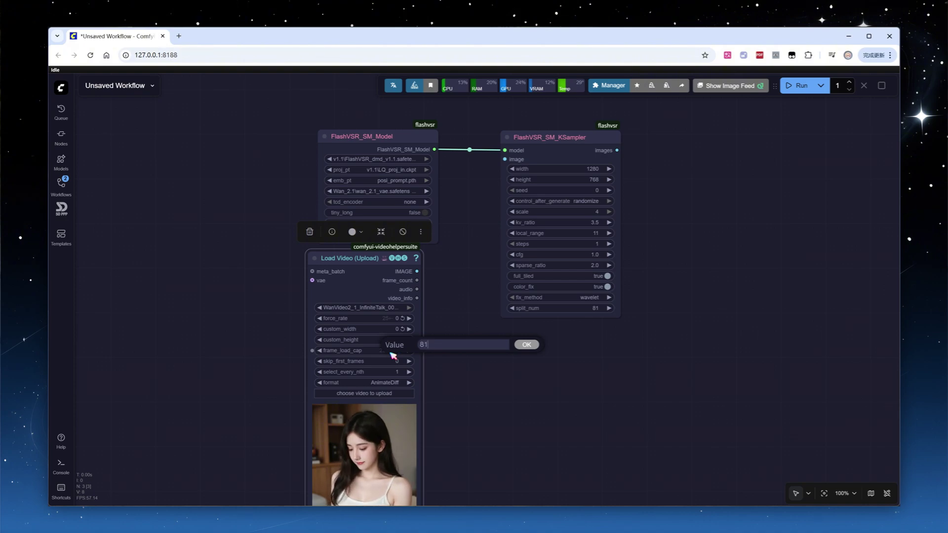
pyautogui.press('Return')
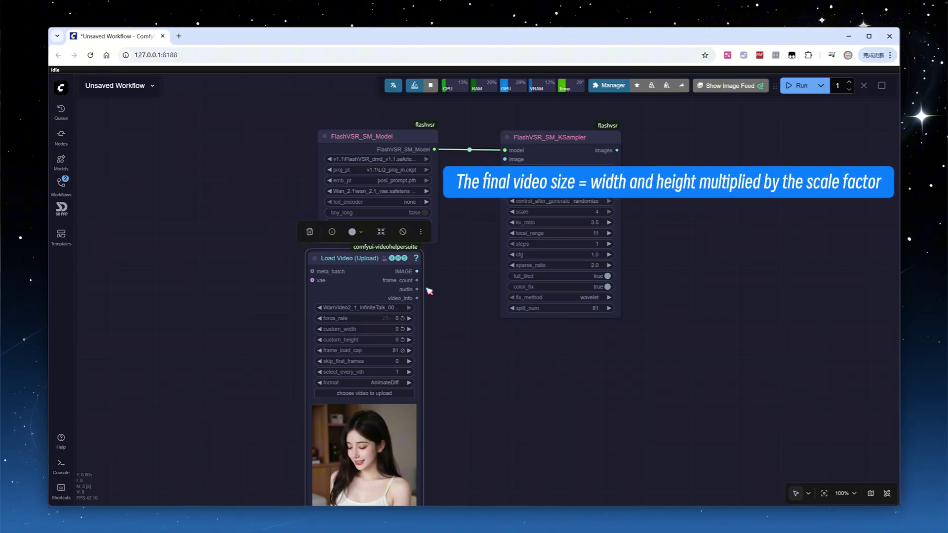
# - Add a Get Image Size node and insert a Reroute on the video's IMAGE link
pyautogui.click(429, 291)
pyautogui.hotkey('ctrl', 'v')
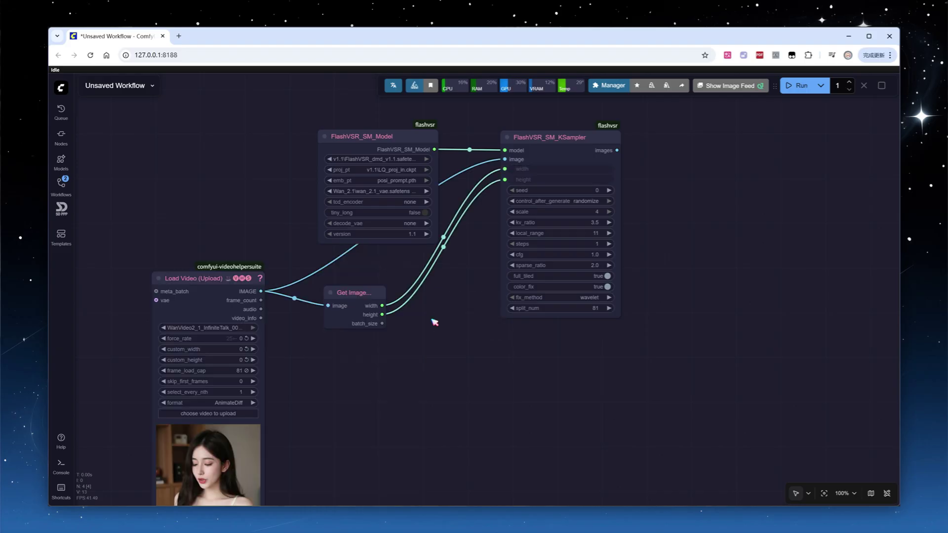
pyautogui.rightClick(260, 291)
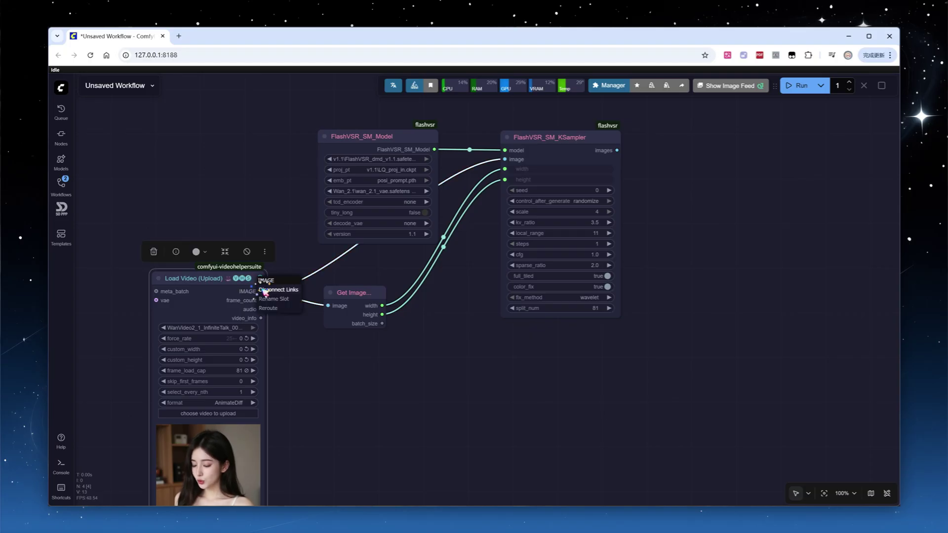
pyautogui.click(283, 308)
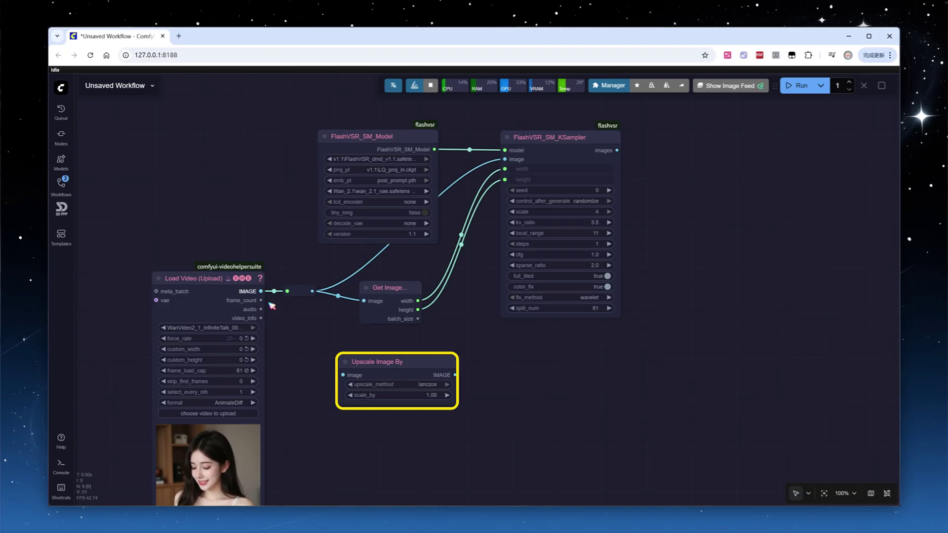
# - Route the video frames through an Upscale Image By node into the reroute, then bypass it
pyautogui.moveTo(260, 291); pyautogui.dragTo(343, 375)
pyautogui.moveTo(454, 374); pyautogui.dragTo(283, 292)
pyautogui.moveTo(371, 289); pyautogui.dragTo(402, 285)
pyautogui.moveTo(431, 363); pyautogui.dragTo(422, 361)
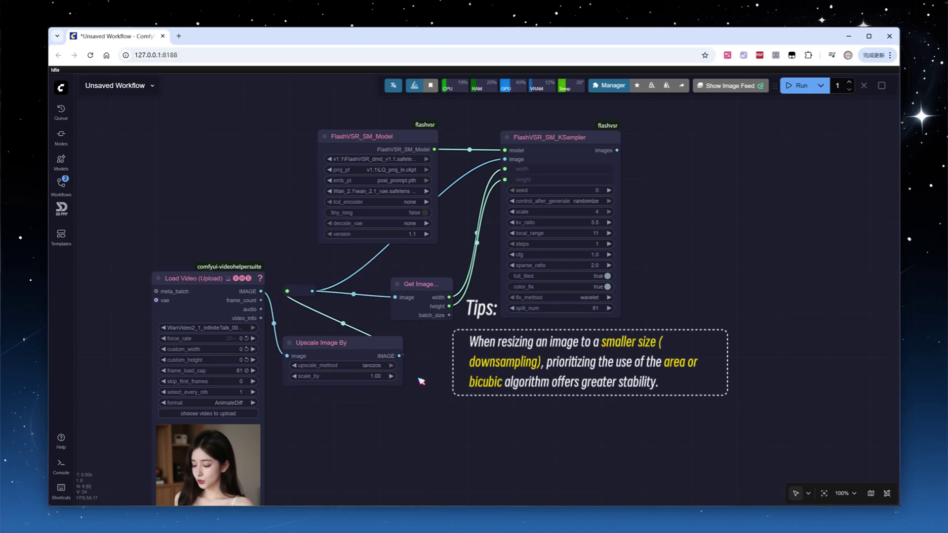
pyautogui.click(360, 344)
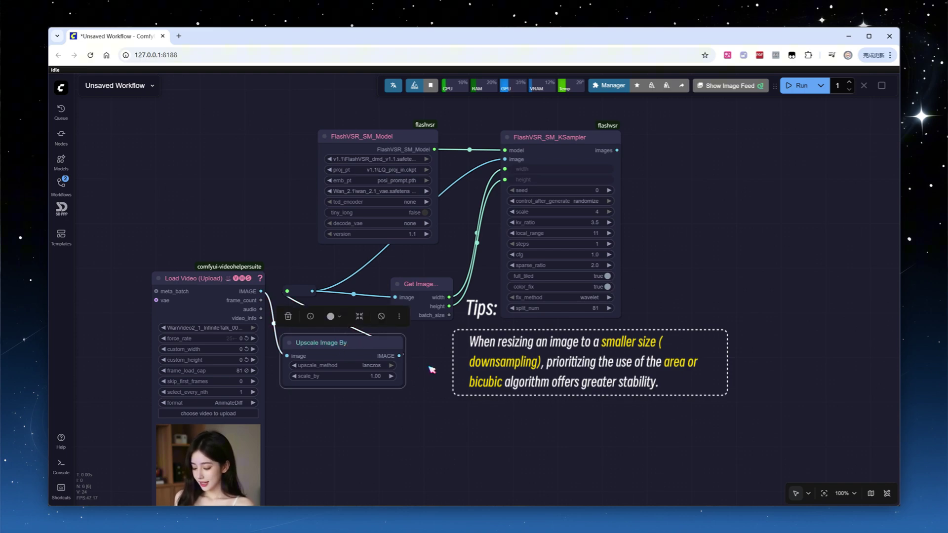
pyautogui.hotkey('ctrl', 'b')
pyautogui.moveTo(742, 184); pyautogui.dragTo(510, 256)
pyautogui.doubleClick(510, 256)
# - Add a Video Info node and connect the video_info output to it
pyautogui.write('vide')
pyautogui.click(513, 261)
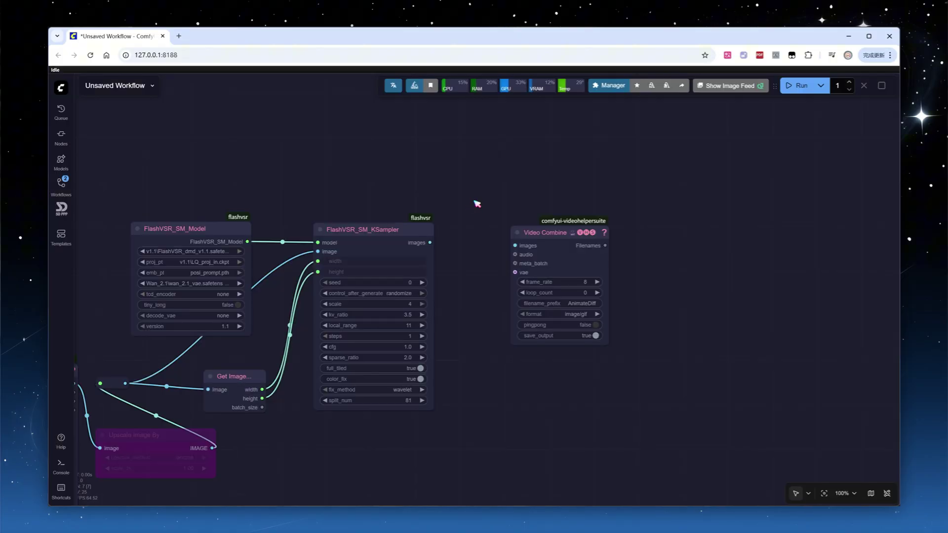
pyautogui.moveTo(395, 375); pyautogui.dragTo(509, 320)
pyautogui.moveTo(188, 354); pyautogui.dragTo(306, 460)
pyautogui.press('Escape')
pyautogui.moveTo(469, 217); pyautogui.dragTo(390, 205)
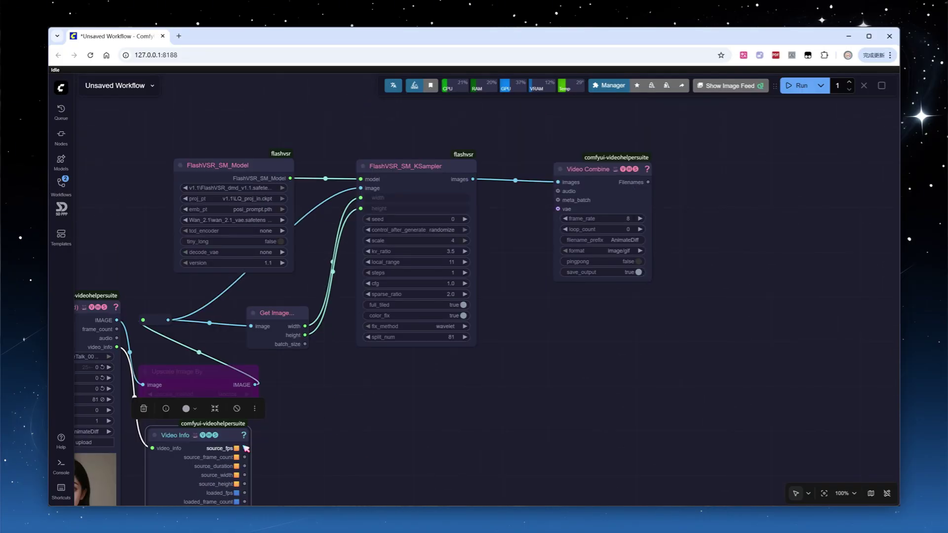
pyautogui.scroll(3, 721, 133)
# - Fix the FlashVSR_SM_KSampler seed and set its scale to 2
pyautogui.click(369, 255)
pyautogui.click(362, 269)
pyautogui.write('2')
pyautogui.press('Return')
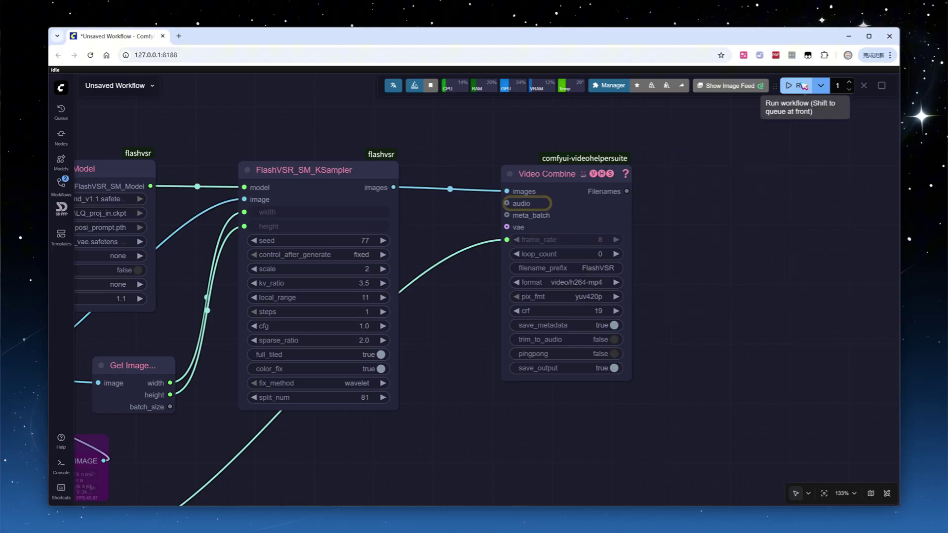
# - Run the workflow and follow the console as the 480x832 clip upscales to 896x1664
pyautogui.click(800, 86)
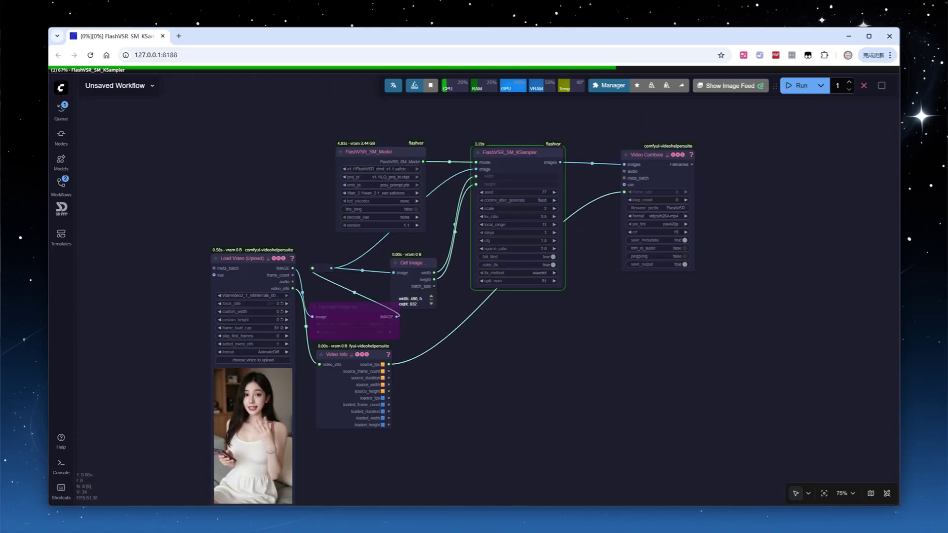
pyautogui.hotkey('alt', 'Tab')
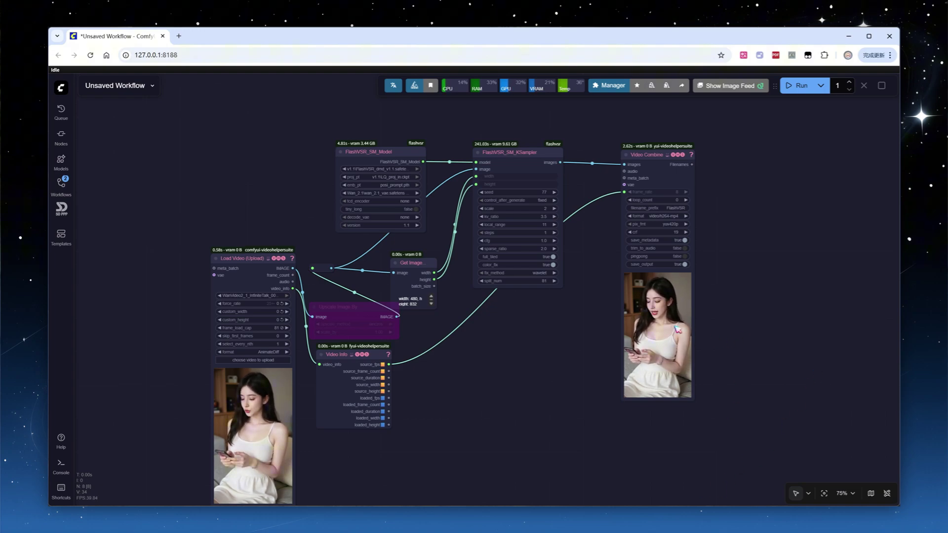
pyautogui.scroll(10, 711, 331)
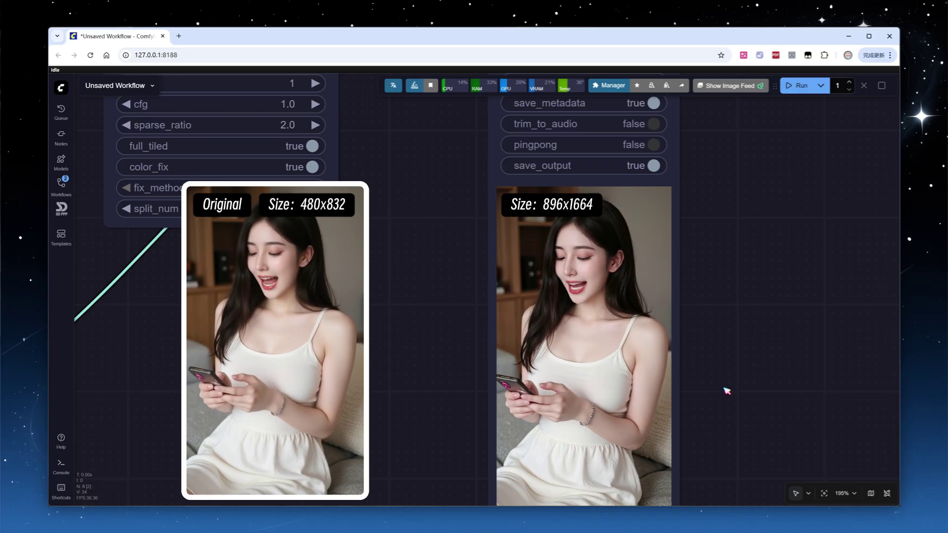
pyautogui.scroll(-5, 726, 391)
pyautogui.scroll(-4, 746, 388)
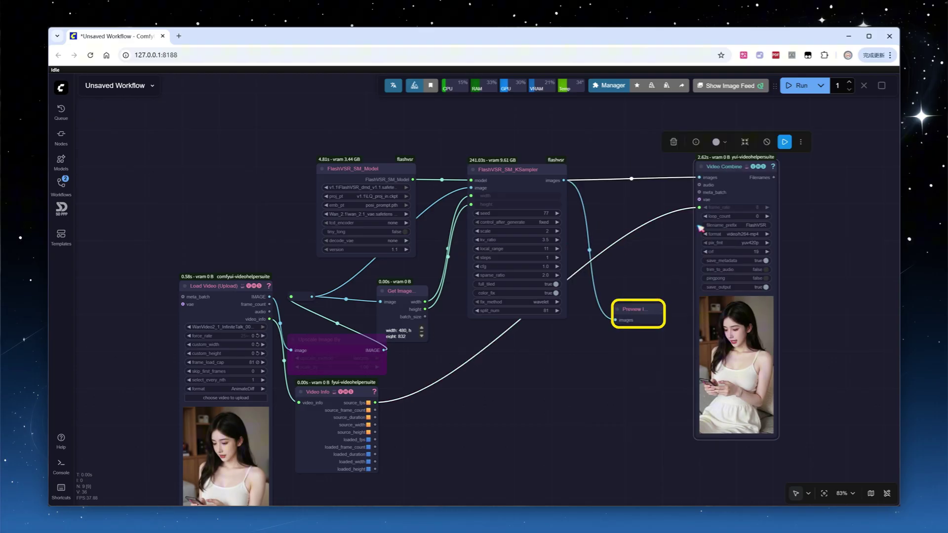
# - Run the workflow and enlarge one frame from the Preview Image grid
pyautogui.click(636, 309)
pyautogui.click(686, 284)
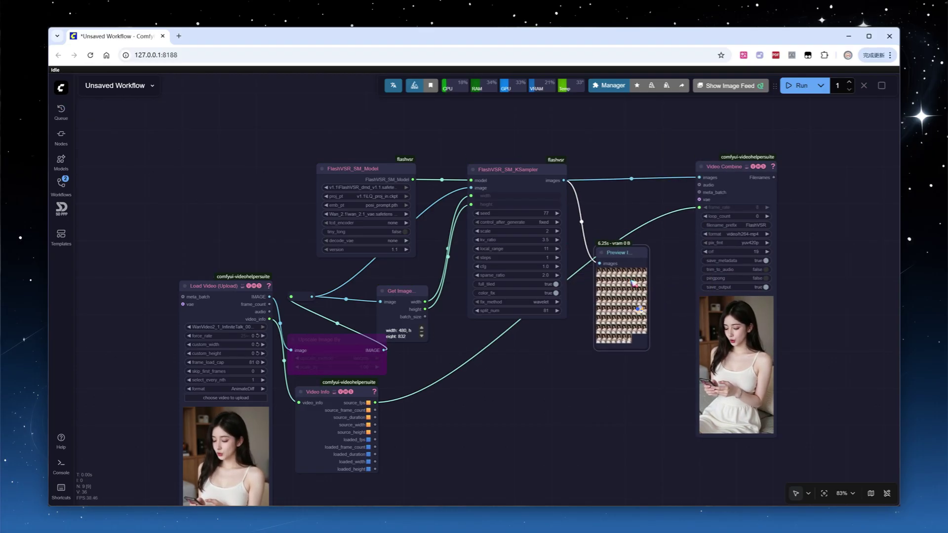
pyautogui.scroll(13, 631, 272)
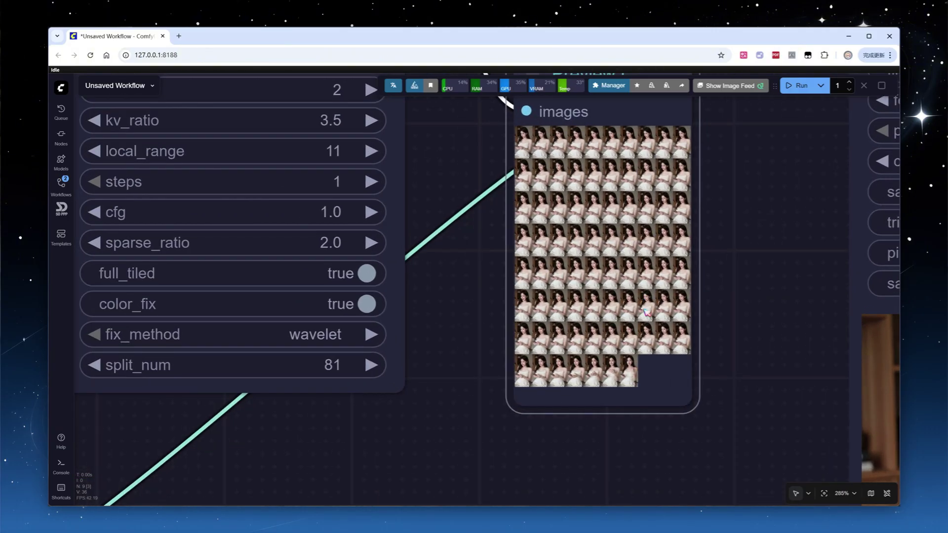
pyautogui.click(630, 378)
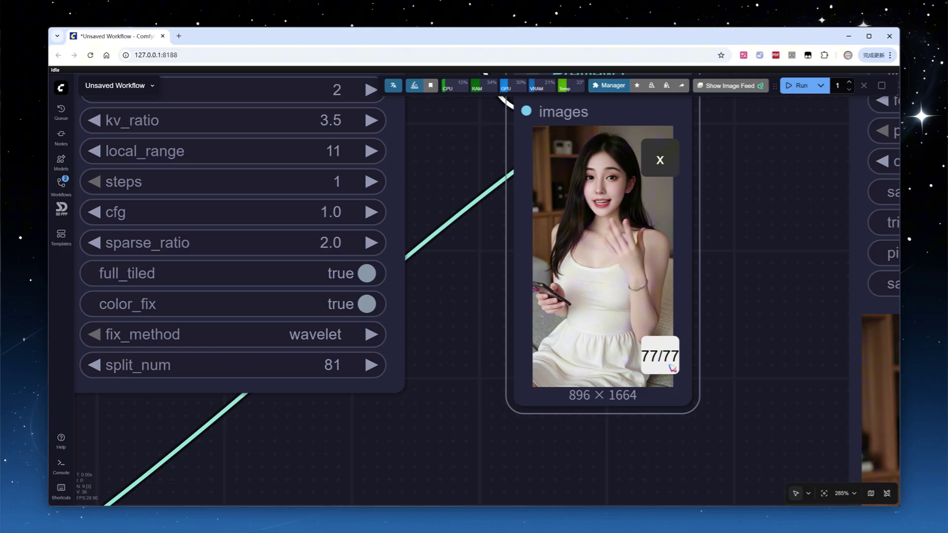
pyautogui.scroll(-10, 673, 368)
# - Change Load Video's frame_load_cap to 77 and rerun the workflow
pyautogui.moveTo(355, 459); pyautogui.dragTo(620, 396)
pyautogui.scroll(5, 491, 388)
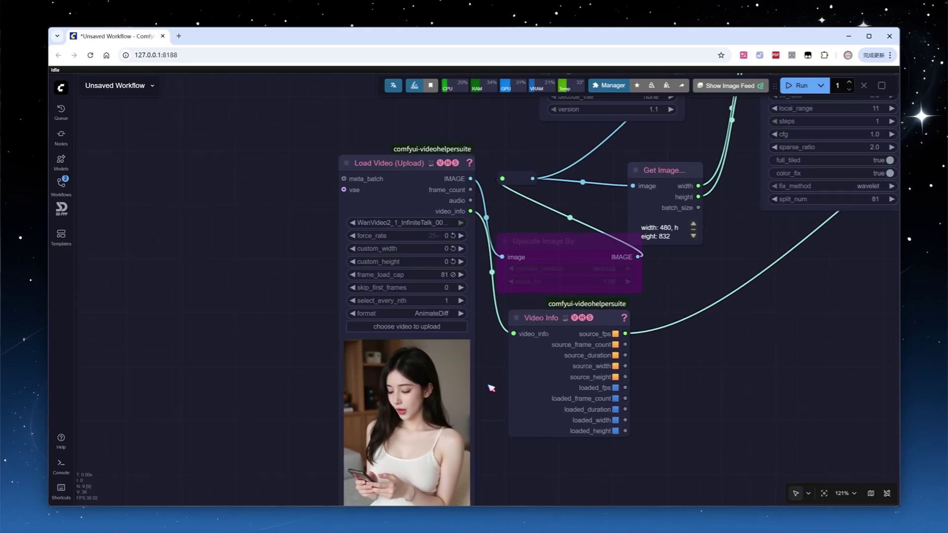
pyautogui.click(447, 276)
pyautogui.write('77')
pyautogui.press('Return')
pyautogui.hotkey('ctrl', 'Return')
# - Open the first 896×1664 upscaled frame and step forward through the 77 outputs
pyautogui.scroll(-4, 854, 302)
pyautogui.moveTo(854, 303); pyautogui.dragTo(701, 318)
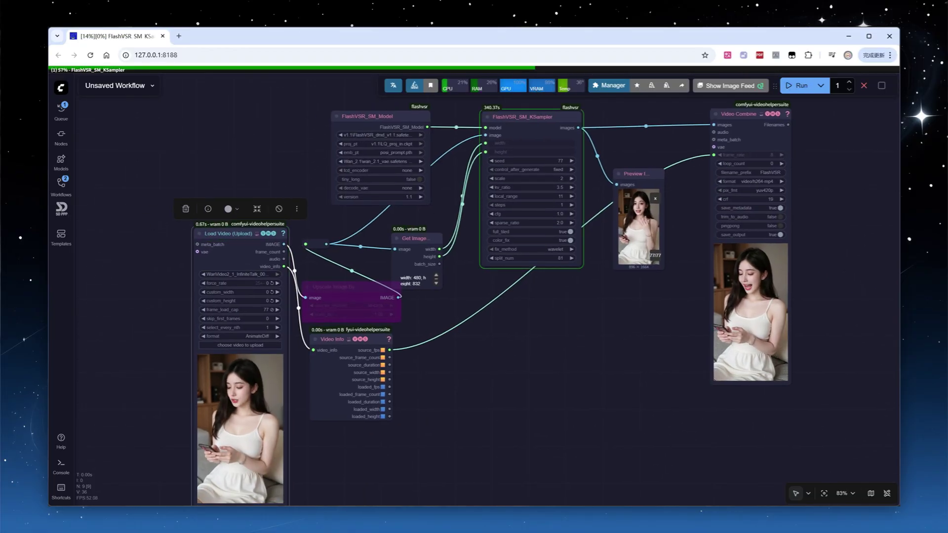
pyautogui.scroll(8, 702, 288)
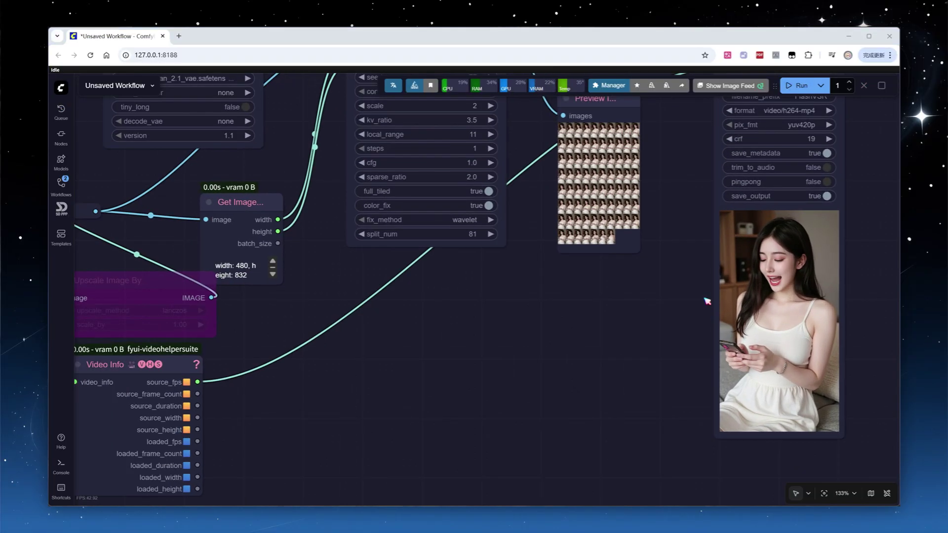
pyautogui.moveTo(702, 283); pyautogui.dragTo(683, 280)
pyautogui.scroll(1, 688, 262)
pyautogui.scroll(3, 469, 124)
pyautogui.moveTo(469, 123); pyautogui.dragTo(432, 217)
pyautogui.click(465, 183)
pyautogui.scroll(3, 584, 398)
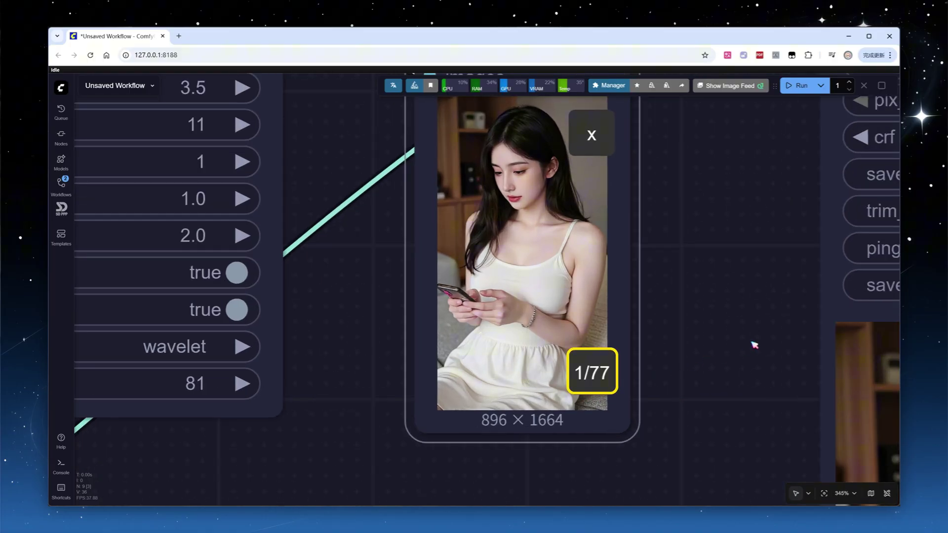
pyautogui.click(593, 379)
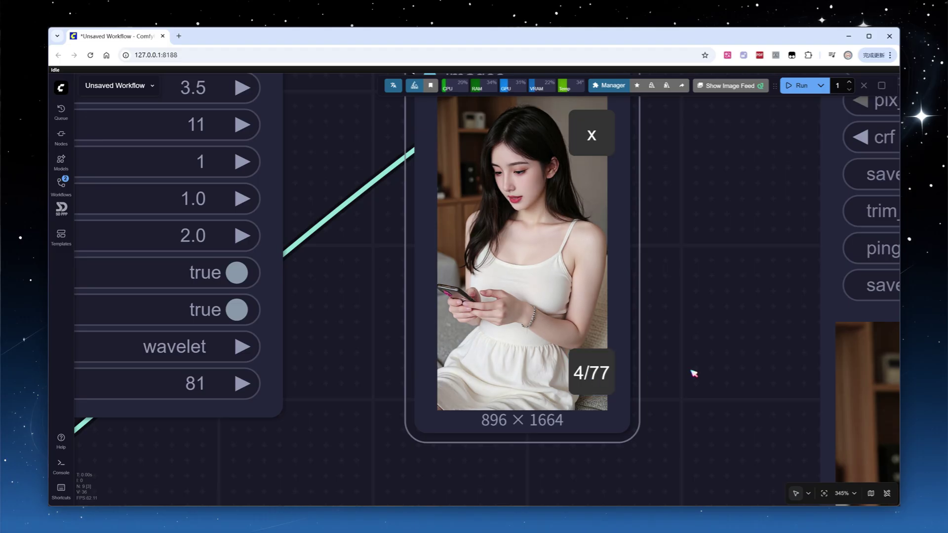
# - In a new workflow, add an Add Number Watermark For Image node and run it
pyautogui.hotkey('alt', 'n')
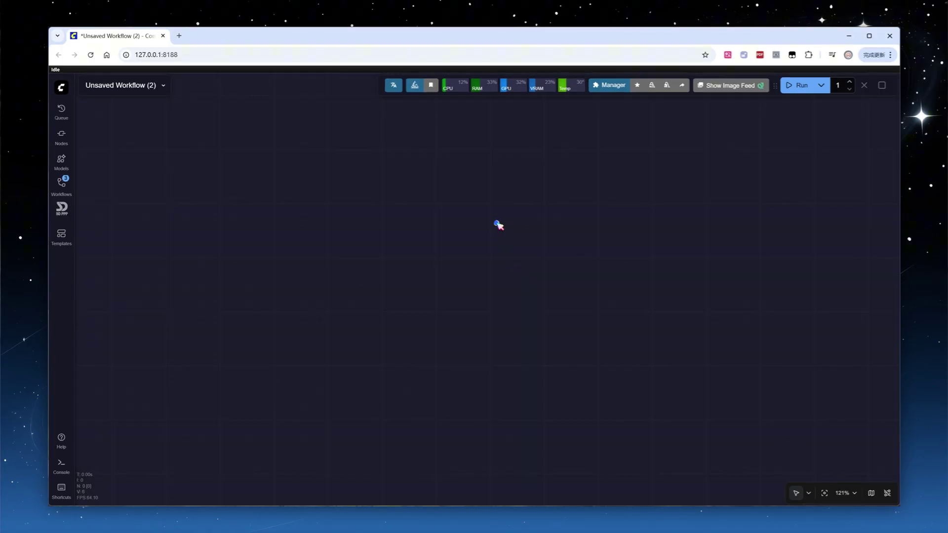
pyautogui.doubleClick(493, 222)
pyautogui.write('add num')
pyautogui.press('Return')
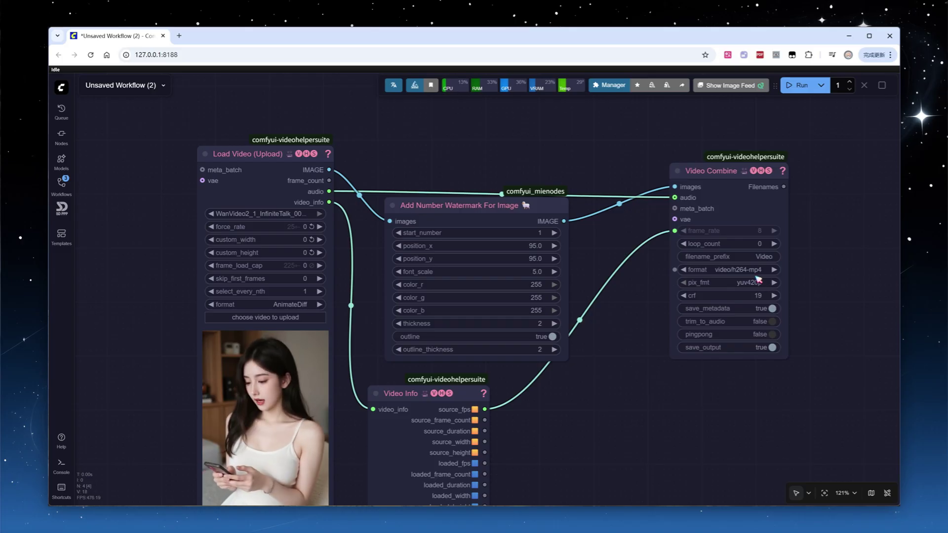
pyautogui.hotkey('ctrl', 'Return')
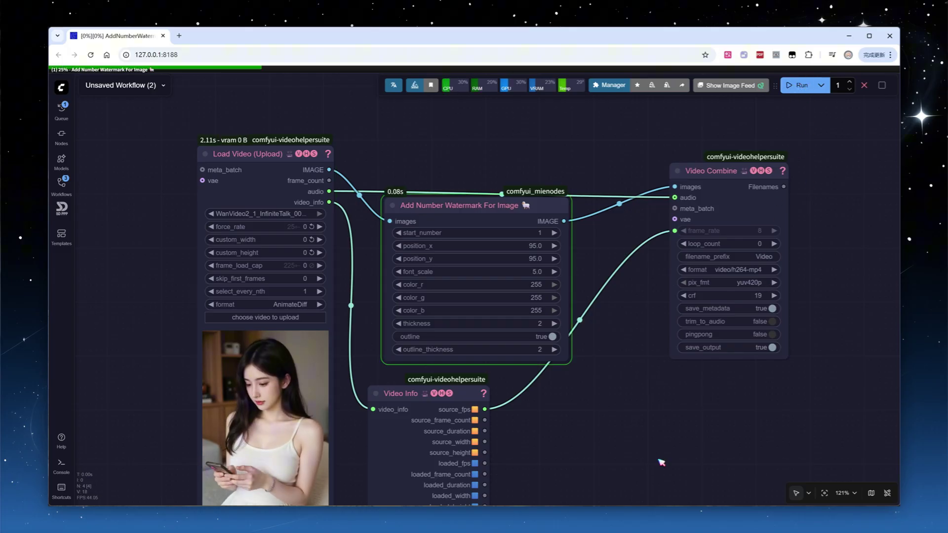
pyautogui.scroll(-5, 613, 450)
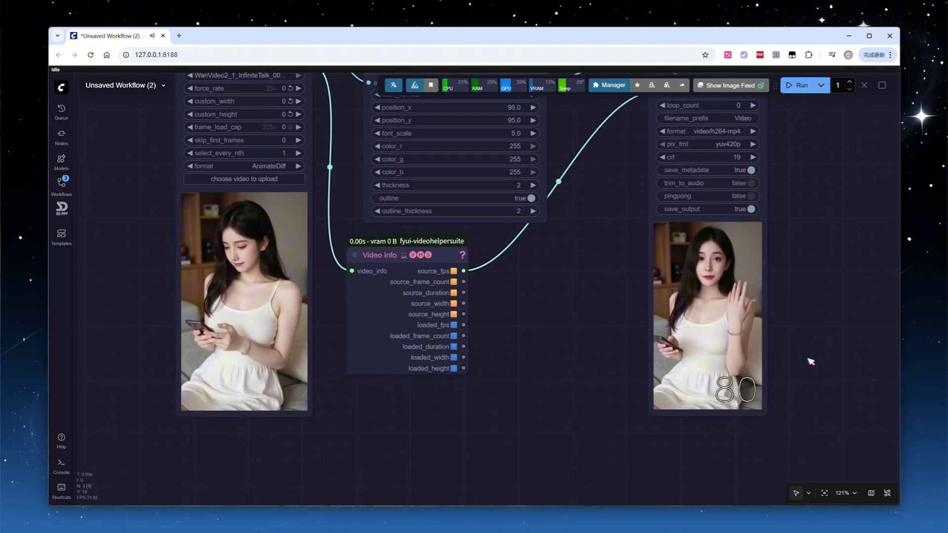
pyautogui.scroll(2, 512, 201)
# - Set the watermark font_scale to 2 and rerun the workflow
pyautogui.click(512, 200)
pyautogui.write('2')
pyautogui.press('Return')
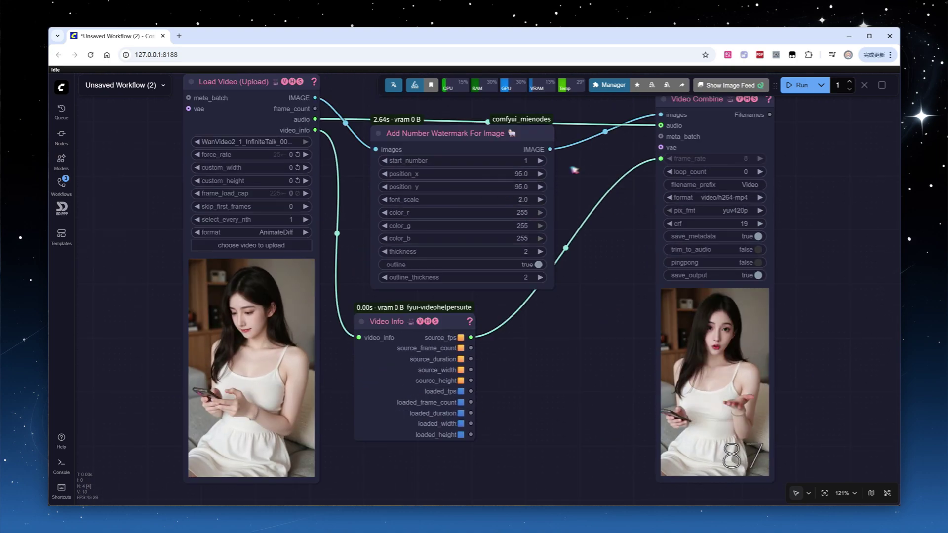
pyautogui.click(797, 85)
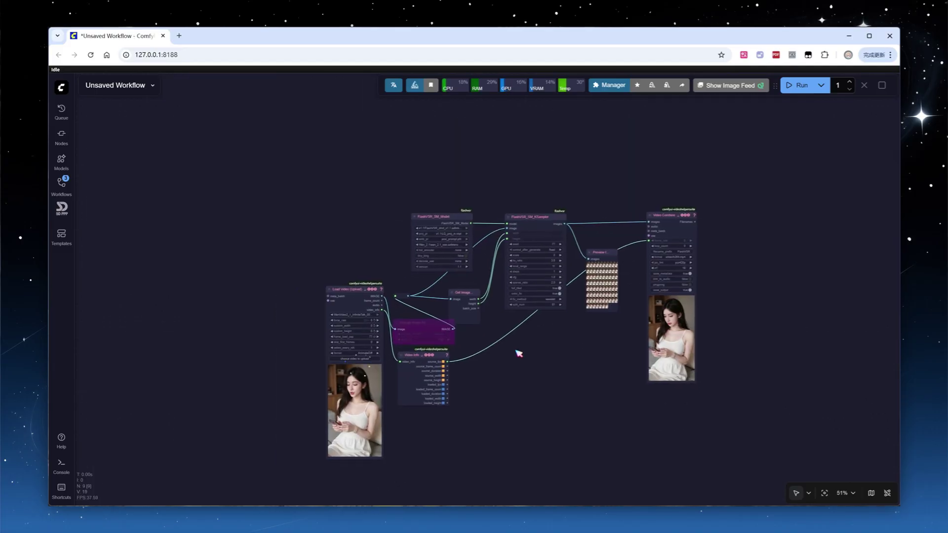
pyautogui.scroll(7, 391, 380)
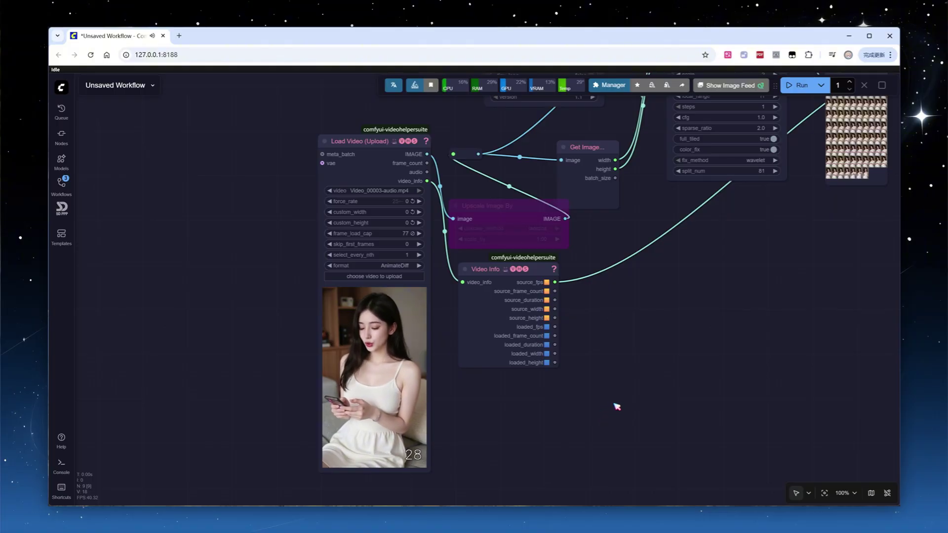
# - Run the FlashVSR upscale on the frame-numbered video and bring the preview results into view
pyautogui.hotkey('ctrl', 'Return')
pyautogui.scroll(-1, 723, 249)
pyautogui.moveTo(723, 248); pyautogui.dragTo(555, 349)
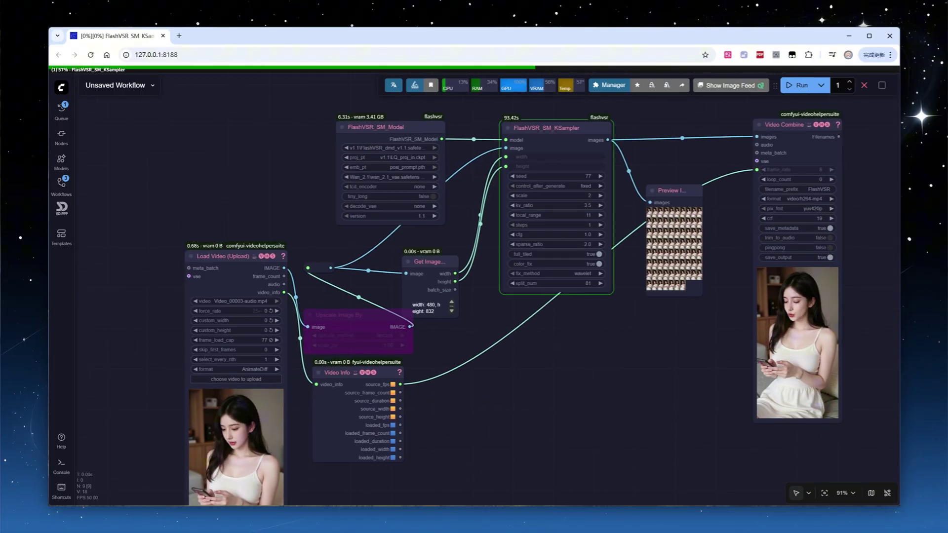
pyautogui.scroll(5, 867, 341)
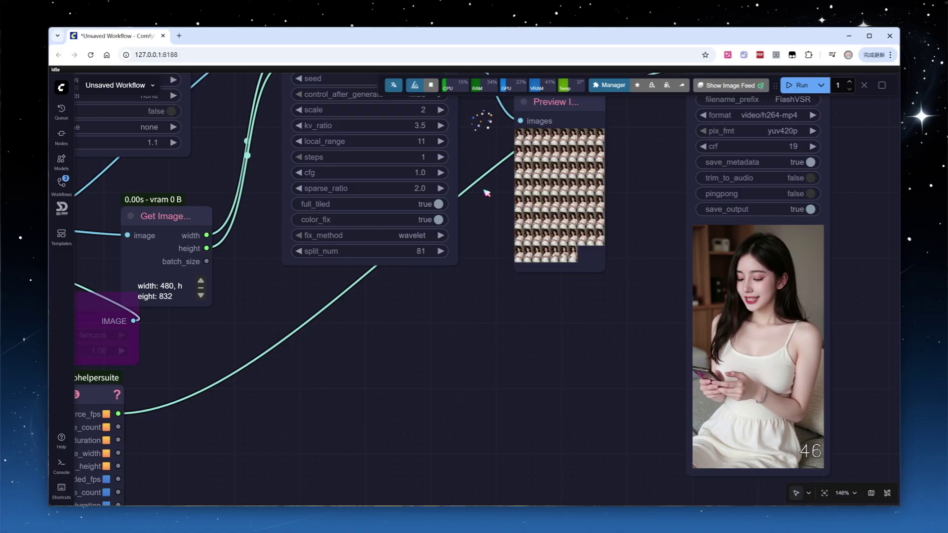
pyautogui.scroll(7, 514, 148)
# - Open the first upscaled frame and step through the stamped output frames, leaving frame_load_cap at 81
pyautogui.click(562, 269)
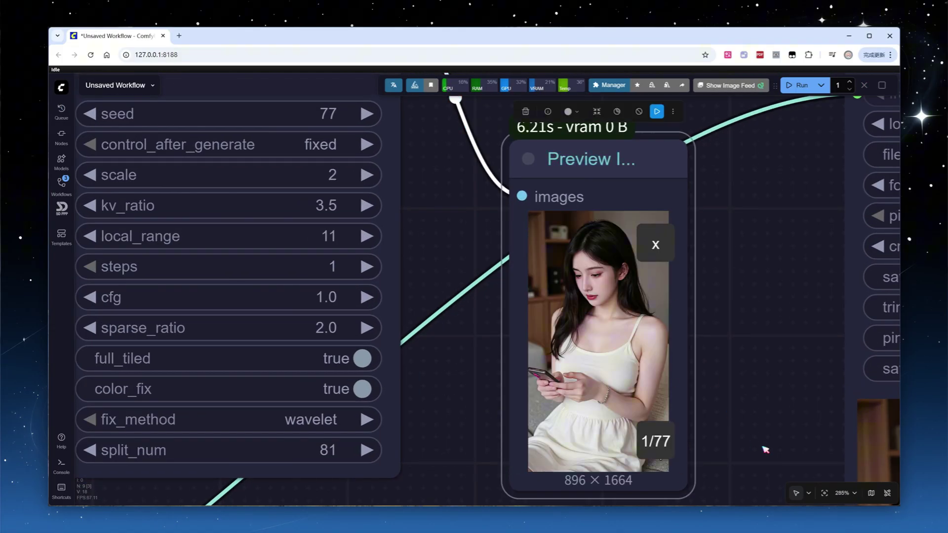
pyautogui.scroll(-10, 347, 349)
pyautogui.scroll(5, 320, 391)
pyautogui.scroll(7, 554, 347)
pyautogui.click(819, 395)
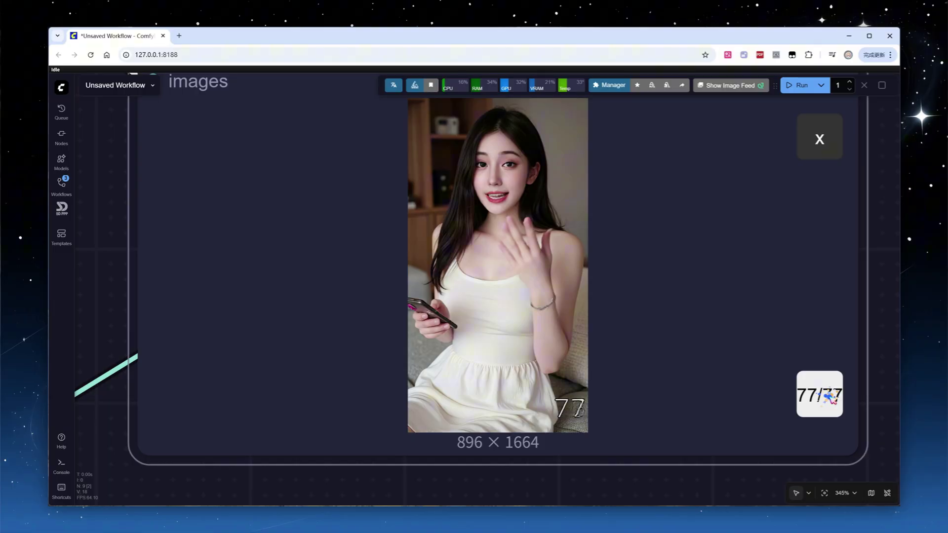
pyautogui.scroll(-2, 834, 397)
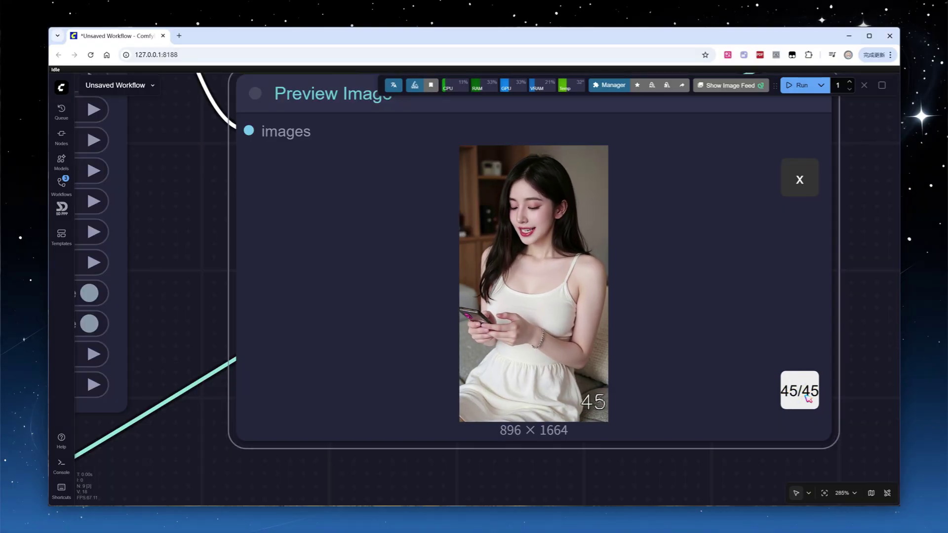
pyautogui.scroll(-15, 808, 395)
pyautogui.scroll(10, 398, 442)
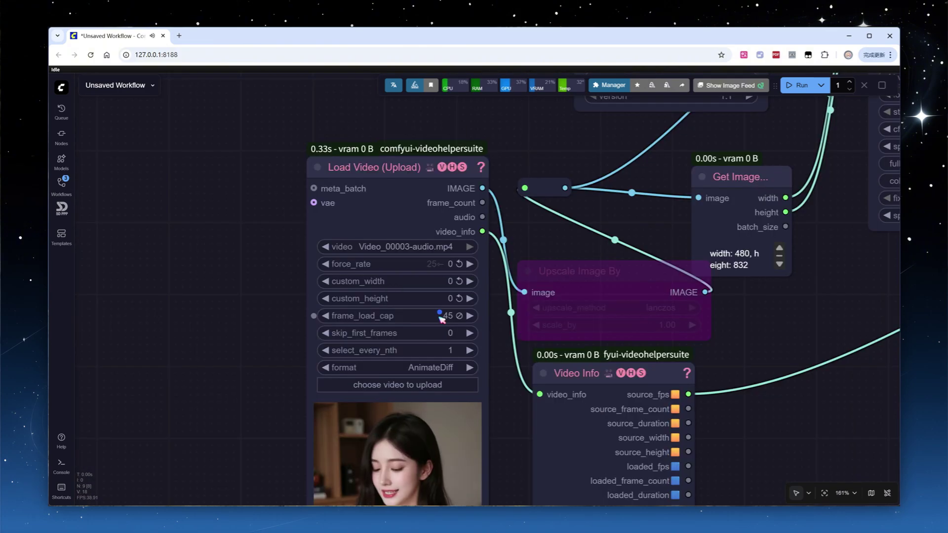
# - Rerun the upscale with the 81-frame cap and bring the preview and output nodes into view
pyautogui.click(800, 85)
pyautogui.scroll(-6, 540, 370)
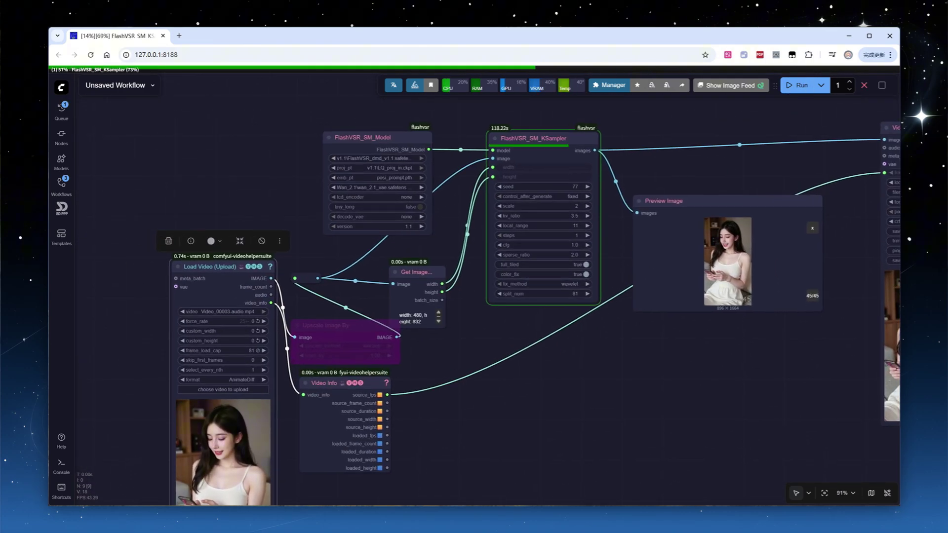
pyautogui.moveTo(806, 364); pyautogui.dragTo(650, 380)
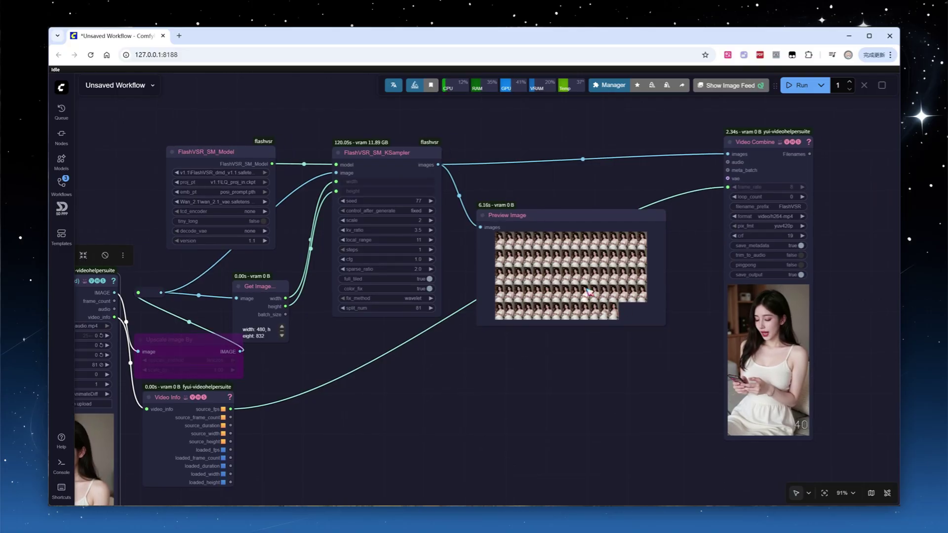
pyautogui.scroll(7, 586, 288)
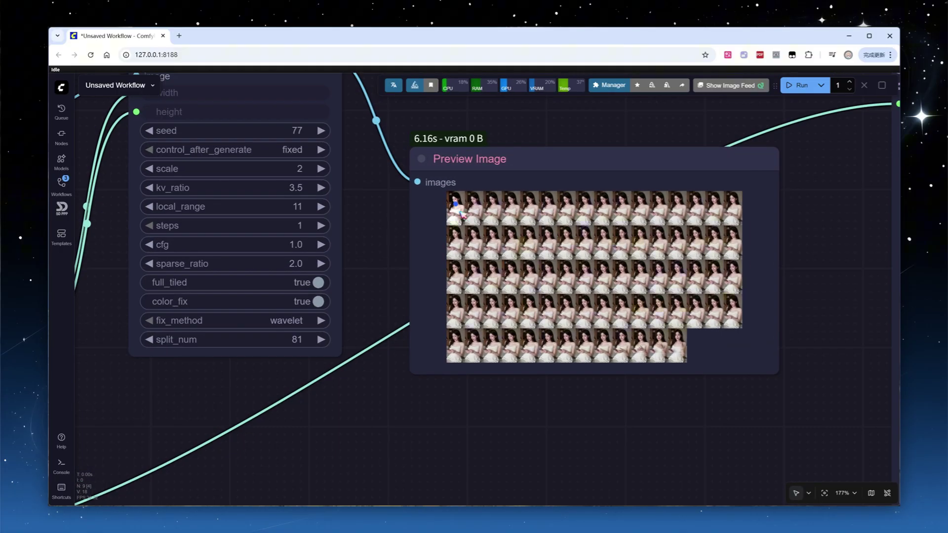
# - Open the first output frame and advance to the final frame, 77/77
pyautogui.click(457, 208)
pyautogui.scroll(4, 684, 367)
pyautogui.press('Right')
pyautogui.press('Right')
pyautogui.press('Right')
pyautogui.press('Right')
pyautogui.press('Right')
pyautogui.press('Right')
pyautogui.press('Right')
pyautogui.press('Right')
pyautogui.press('Right')
pyautogui.press('Right')
pyautogui.press('Right')
pyautogui.press('Right')
pyautogui.press('Right')
pyautogui.press('Right')
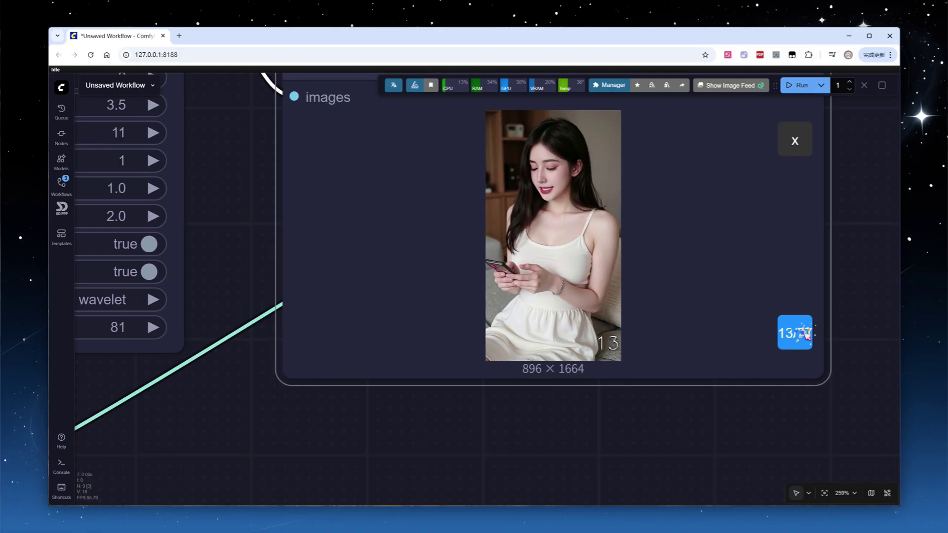
pyautogui.press('Right')
pyautogui.press('Right')
pyautogui.press('Right')
pyautogui.press('Right')
pyautogui.press('Right')
pyautogui.press('Right')
pyautogui.press('Right')
pyautogui.press('Right')
pyautogui.press('Right')
pyautogui.press('Right')
pyautogui.press('Right')
pyautogui.press('Right')
pyautogui.press('Right')
pyautogui.press('Right')
pyautogui.press('Right')
pyautogui.press('Right')
pyautogui.press('Right')
pyautogui.press('Right')
pyautogui.press('Right')
pyautogui.press('Right')
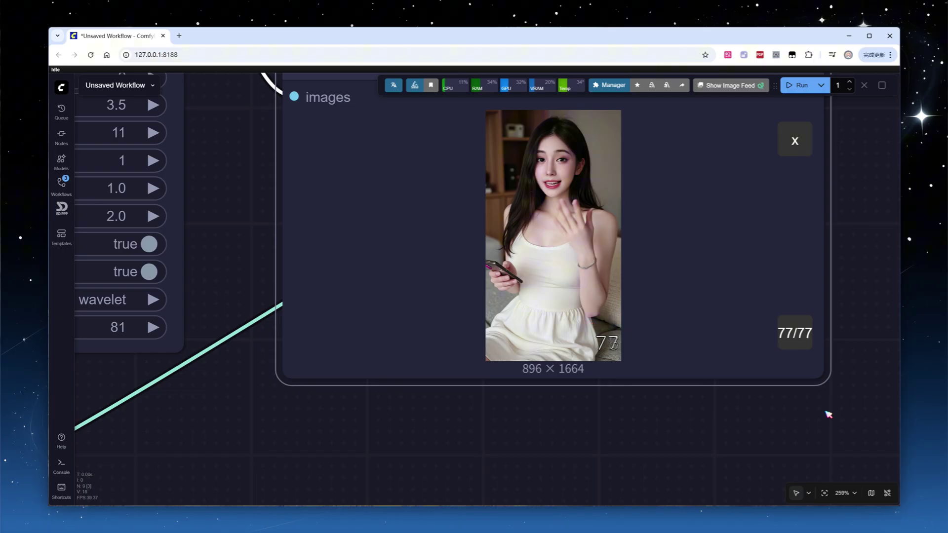
# - Move from Load Video to the FlashVSR_SM_KSampler and set color_fix to false, keeping wavelet
pyautogui.scroll(-10, 769, 423)
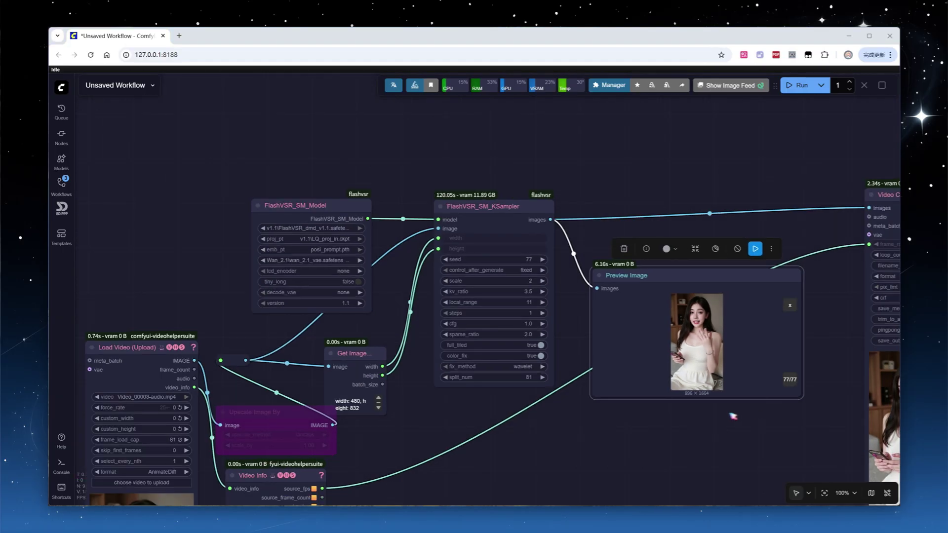
pyautogui.moveTo(473, 447); pyautogui.dragTo(720, 254)
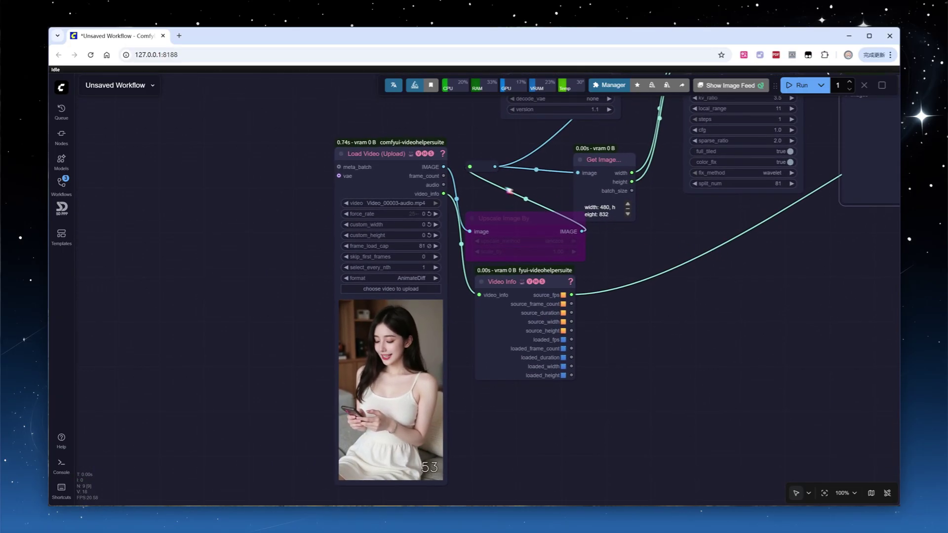
pyautogui.click(404, 293)
pyautogui.moveTo(823, 269); pyautogui.dragTo(574, 431)
pyautogui.scroll(3, 529, 311)
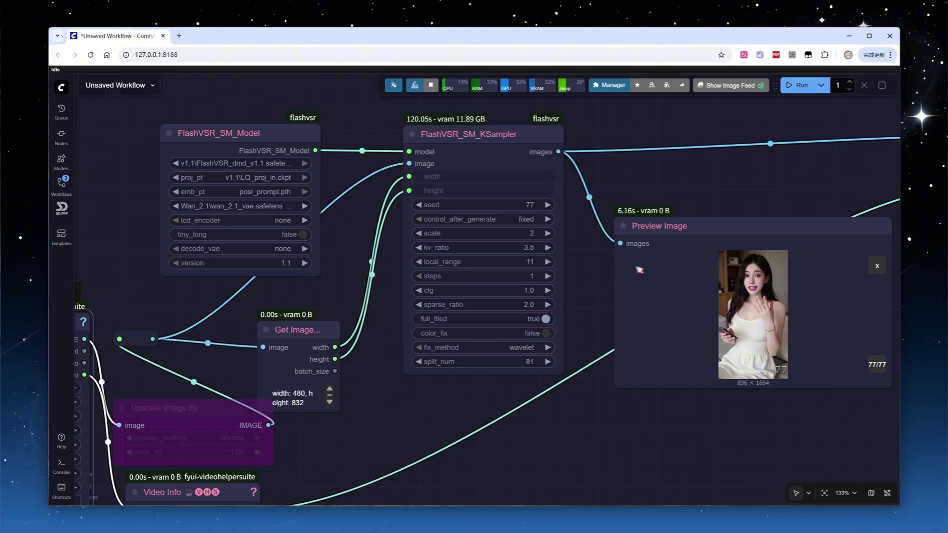
# - Delete the extra Preview Image node and fit the whole workflow in view
pyautogui.click(725, 260)
pyautogui.press('Delete')
pyautogui.press('.')
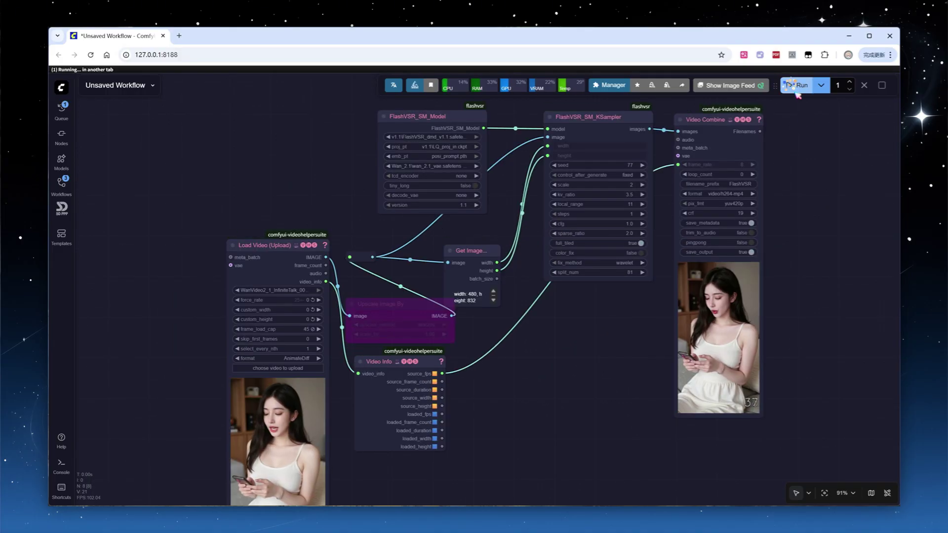
# - Bring the Load Video node fully into view and run the FlashVSR upscaling workflow
pyautogui.scroll(4, 790, 378)
pyautogui.scroll(5, 762, 343)
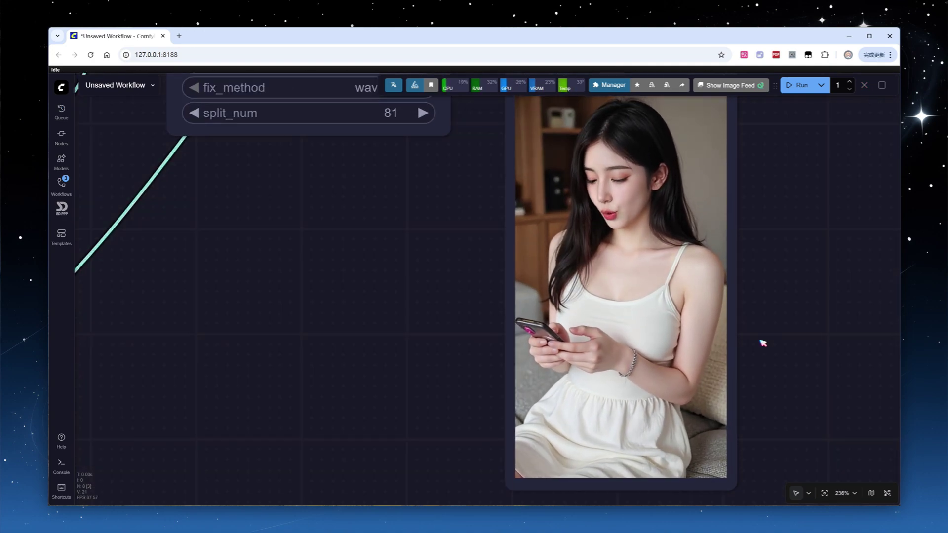
pyautogui.scroll(-6, 800, 345)
pyautogui.moveTo(340, 409); pyautogui.dragTo(798, 303)
pyautogui.scroll(-4, 761, 255)
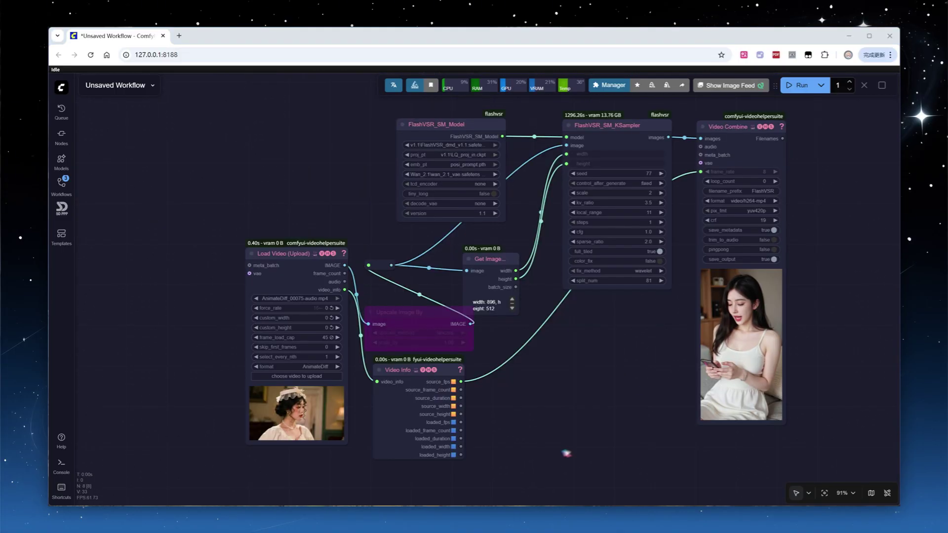
pyautogui.click(801, 86)
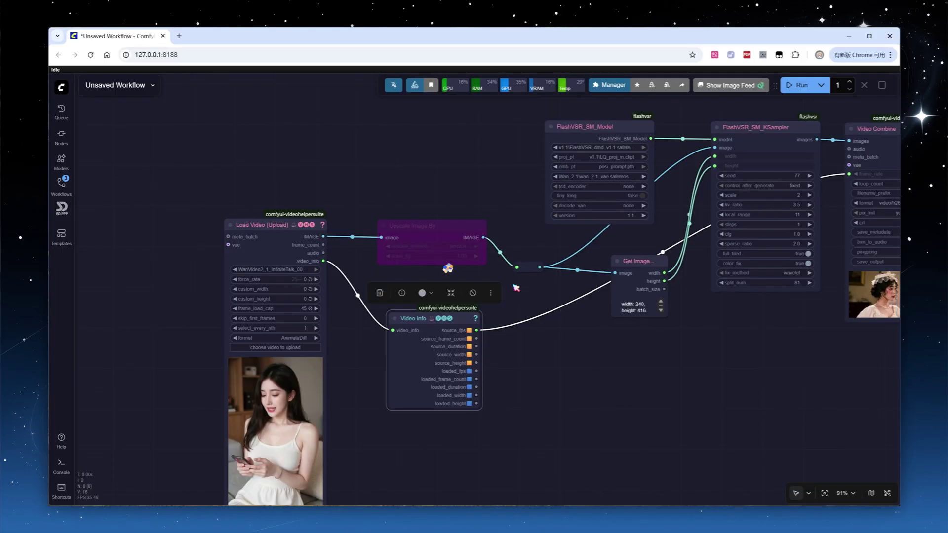
# - Re-enable Upscale Image By with the area method and scale_by 0.5
pyautogui.scroll(2, 515, 288)
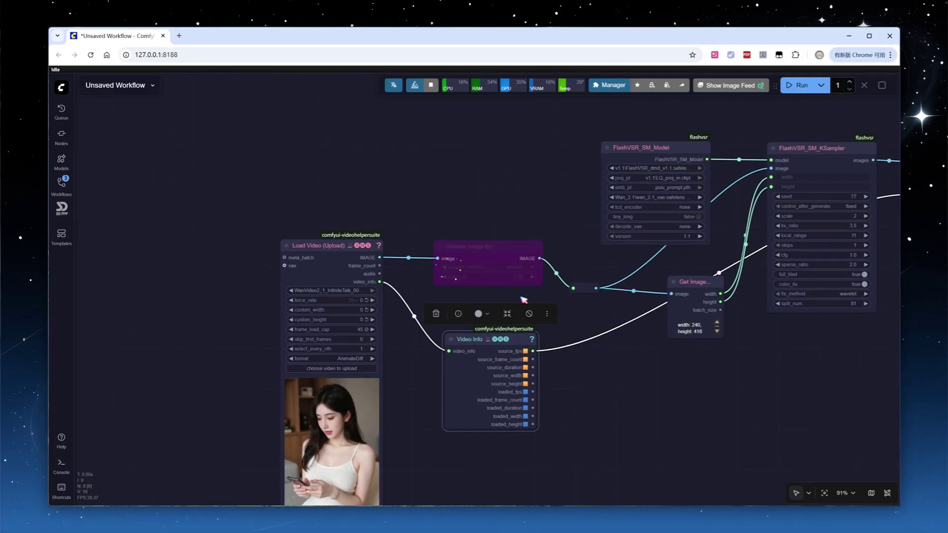
pyautogui.hotkey('ctrl', 'b')
pyautogui.click(585, 316)
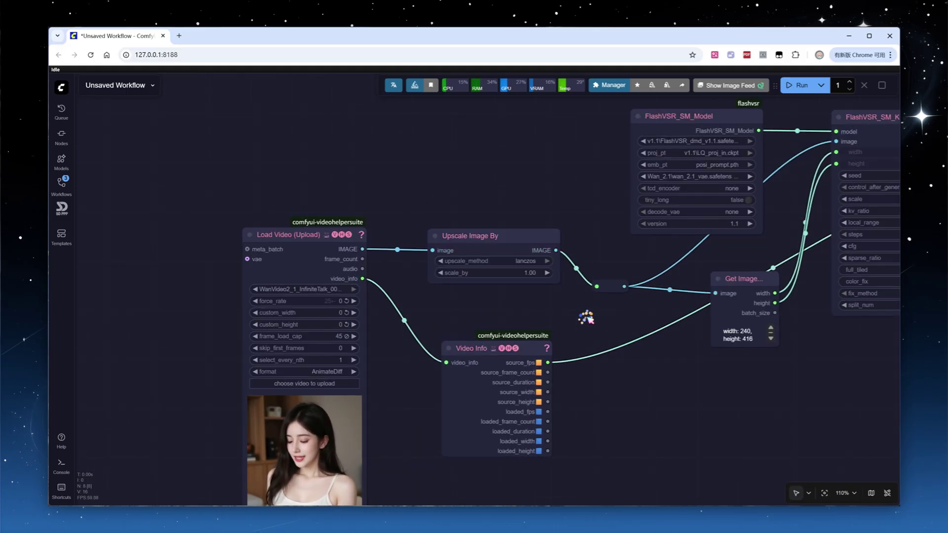
pyautogui.click(519, 261)
pyautogui.click(524, 292)
pyautogui.click(530, 272)
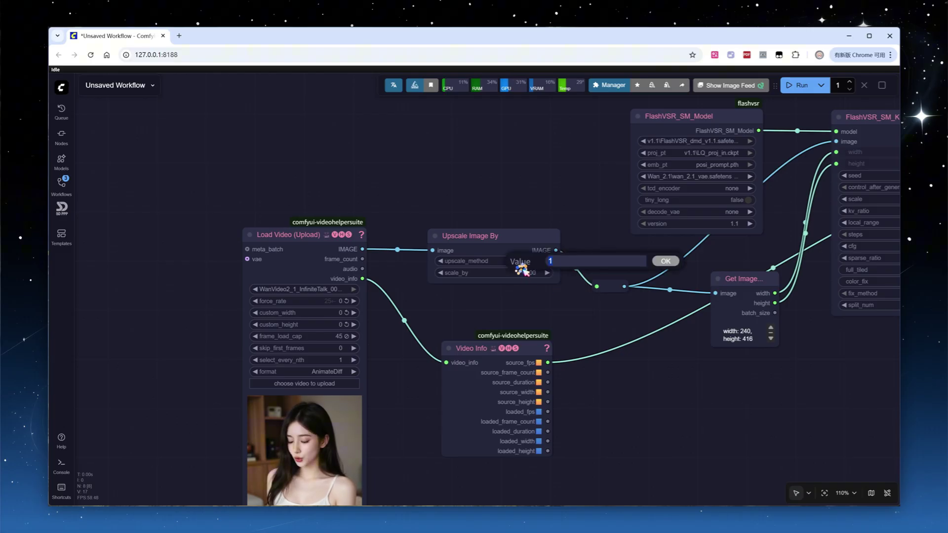
pyautogui.write('0.5')
pyautogui.press('Return')
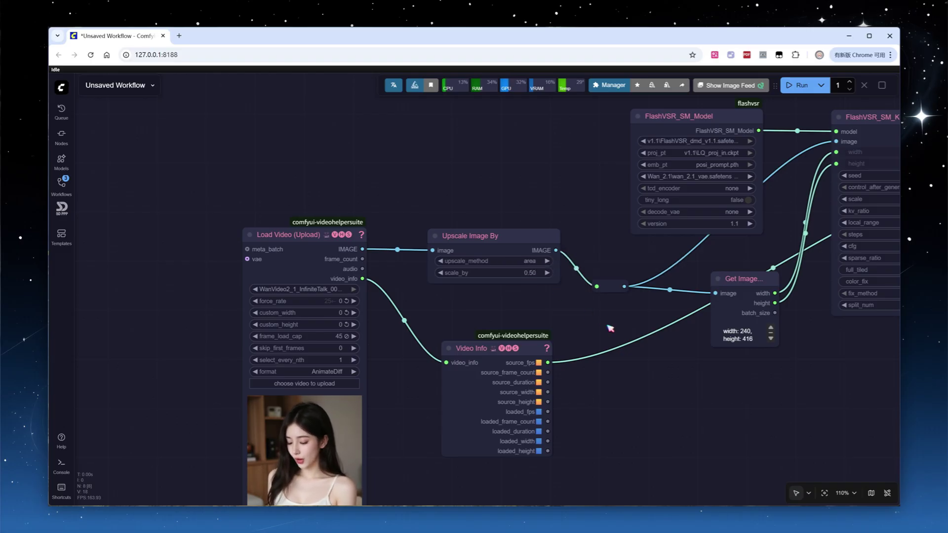
# - Set the FlashVSR sampler scale to 4 and run the workflow
pyautogui.moveTo(871, 377); pyautogui.dragTo(696, 436)
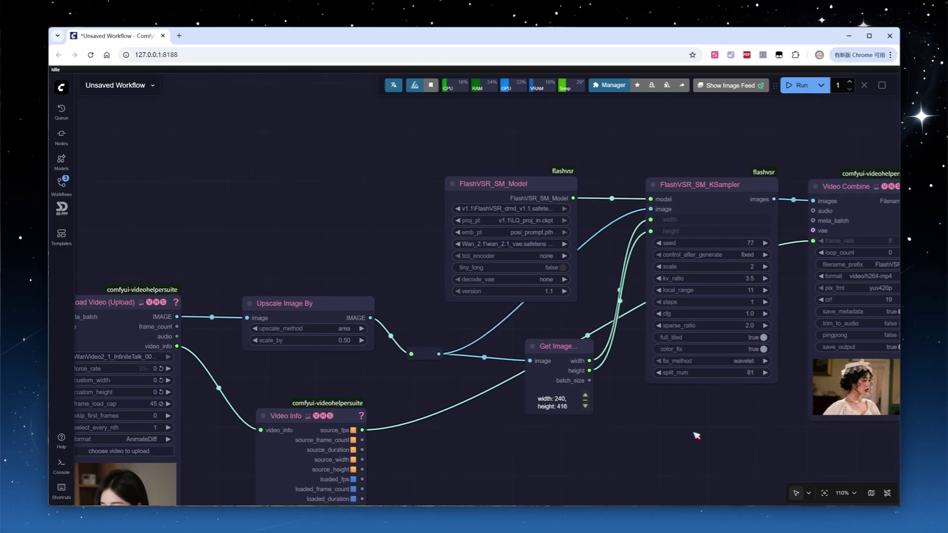
pyautogui.click(758, 270)
pyautogui.press('Return')
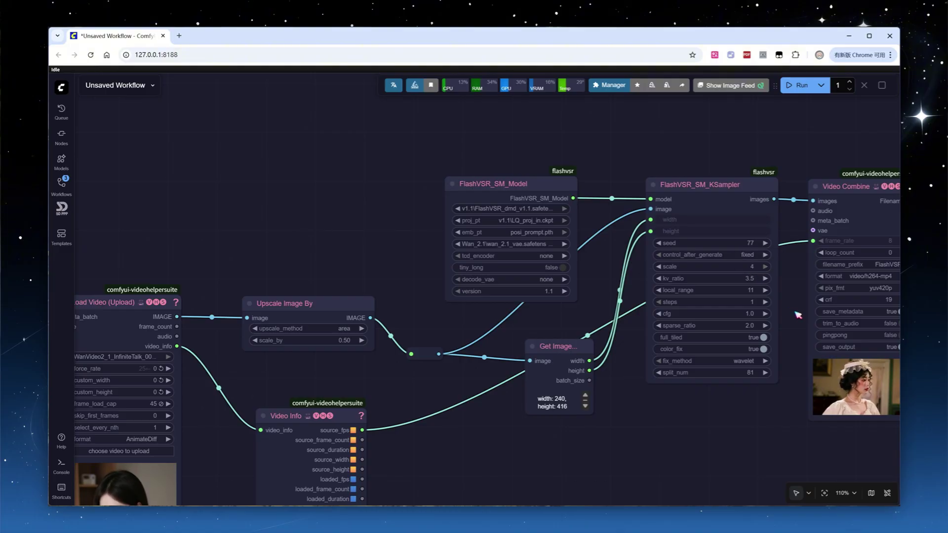
pyautogui.click(796, 85)
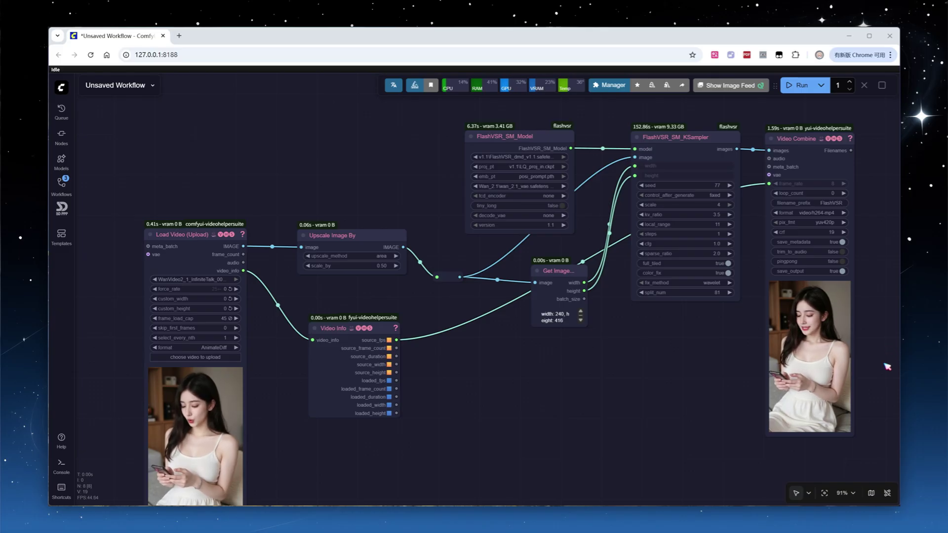
# - Show the tcd_encoder choices on FlashVSR_SM_Model, including v1.1 TCEncoder.ckpt and TCDecoder.ckpt
pyautogui.scroll(7, 891, 348)
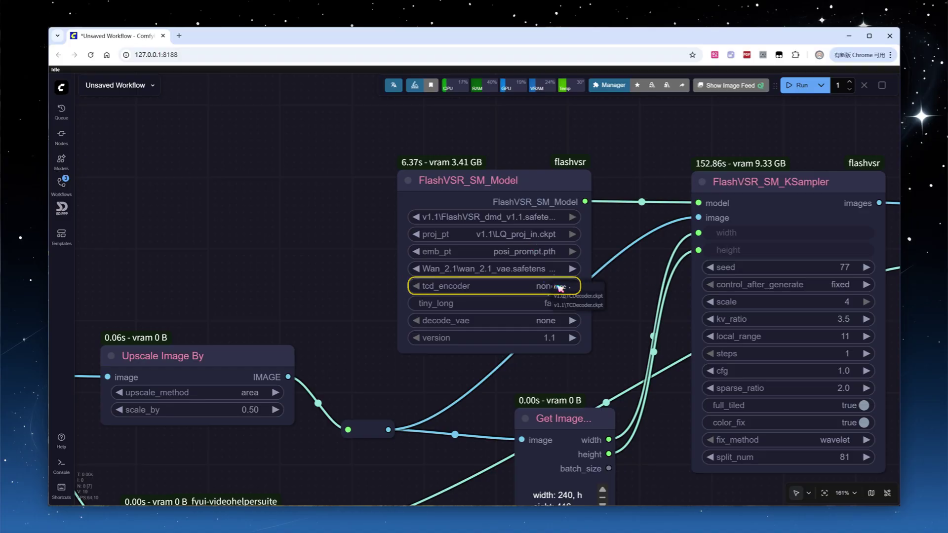
# - Set tcd_encoder to v1.1\TCDecoder.ckpt, rerun, and zoom into the Video Combine result
pyautogui.click(600, 309)
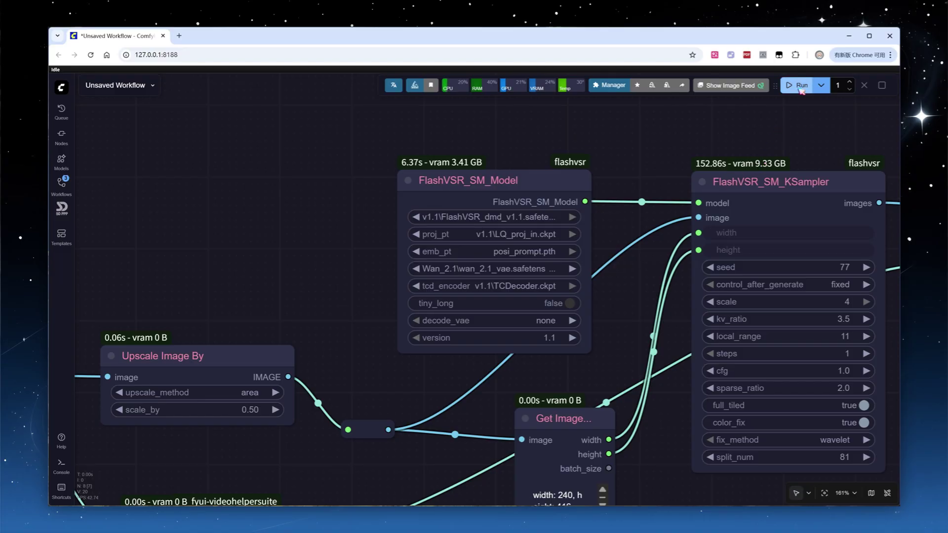
pyautogui.click(801, 85)
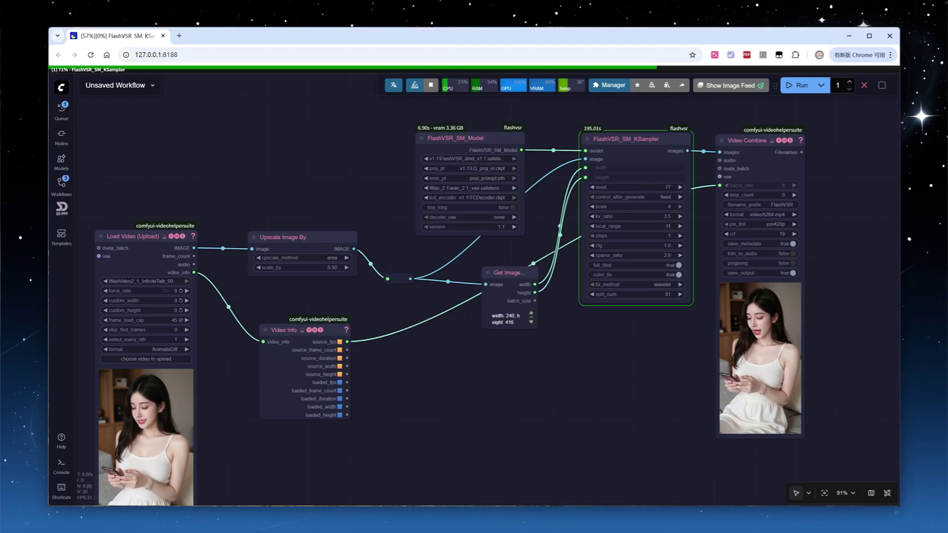
pyautogui.scroll(5, 840, 401)
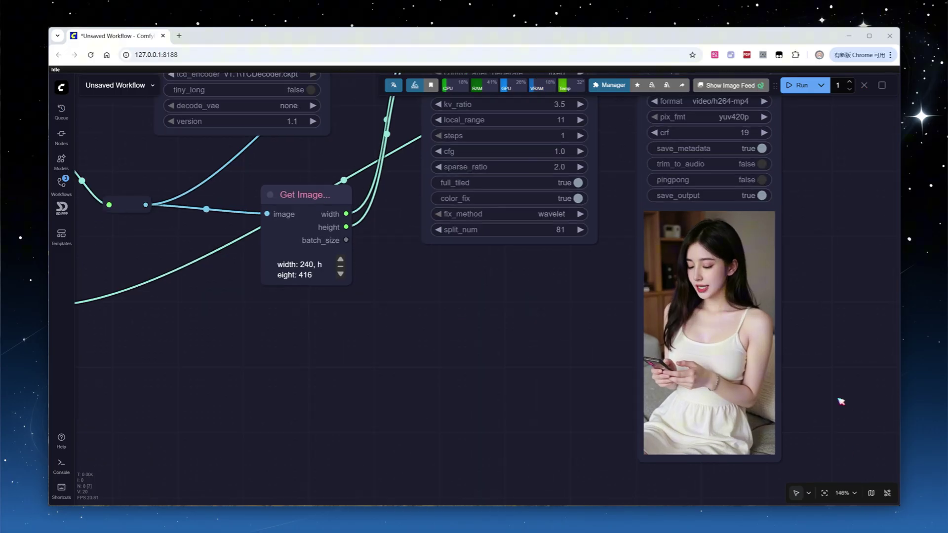
pyautogui.scroll(5, 836, 399)
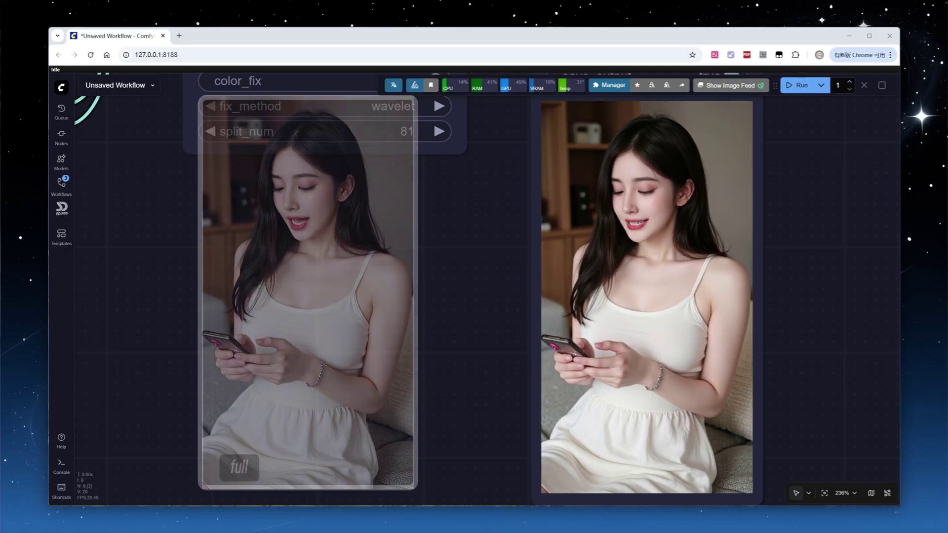
# - Enable tiny_long on FlashVSR_SM_Model, rerun, and confirm tiny long mode in the python console
pyautogui.scroll(-5, 414, 368)
pyautogui.moveTo(419, 354); pyautogui.dragTo(786, 368)
pyautogui.moveTo(834, 323); pyautogui.dragTo(695, 289)
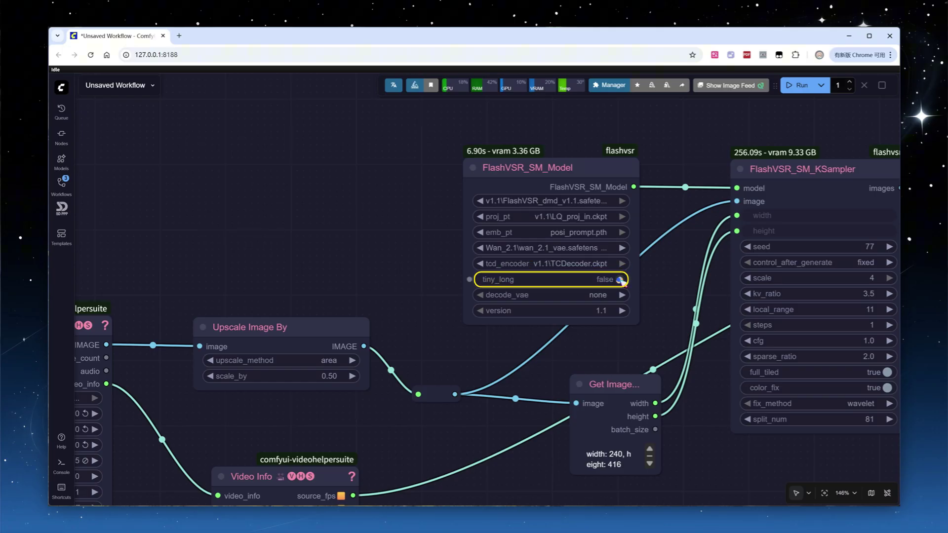
pyautogui.hotkey('ctrl', 'Return')
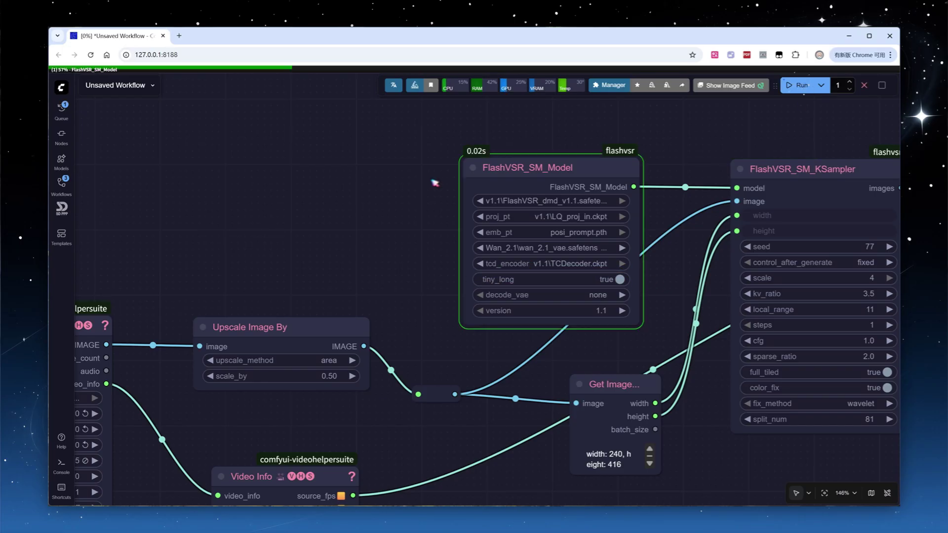
pyautogui.scroll(-3, 387, 209)
pyautogui.hotkey('alt', 'Tab')
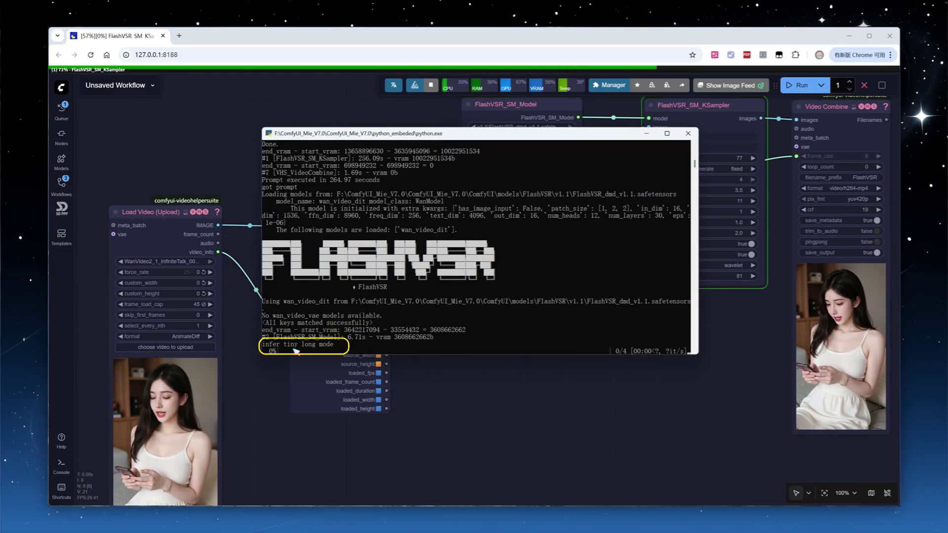
pyautogui.hotkey('alt', 'Tab')
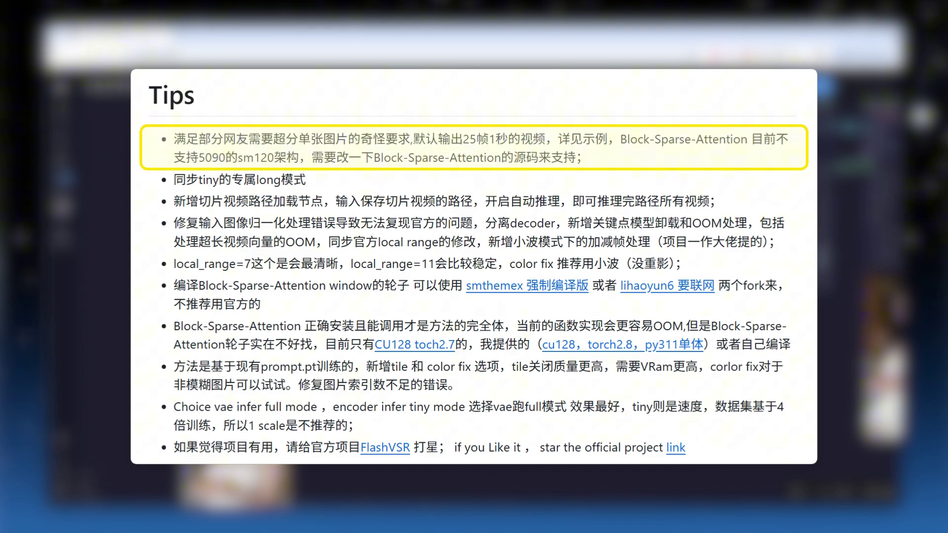
# - Bypass the Upscale Image By downscale node
pyautogui.scroll(4, 492, 298)
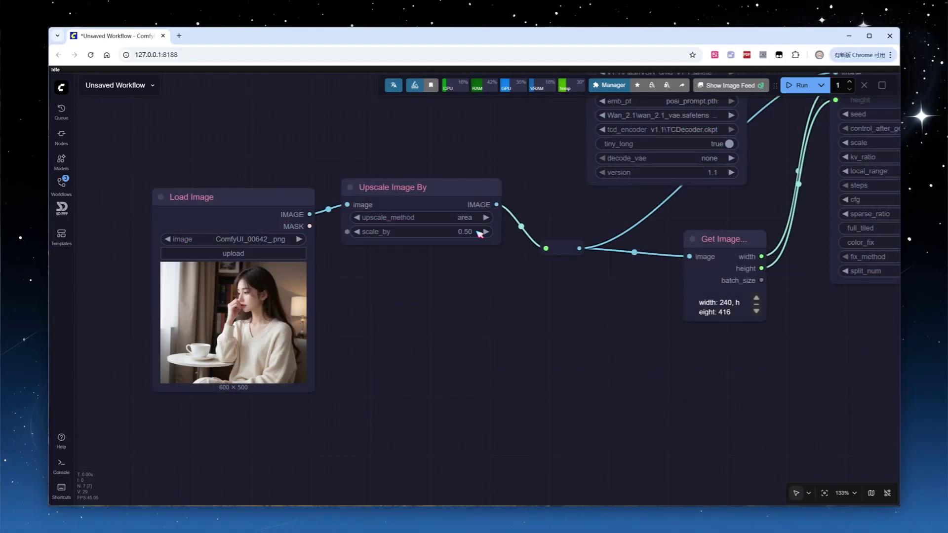
pyautogui.click(460, 192)
pyautogui.hotkey('ctrl', 'b')
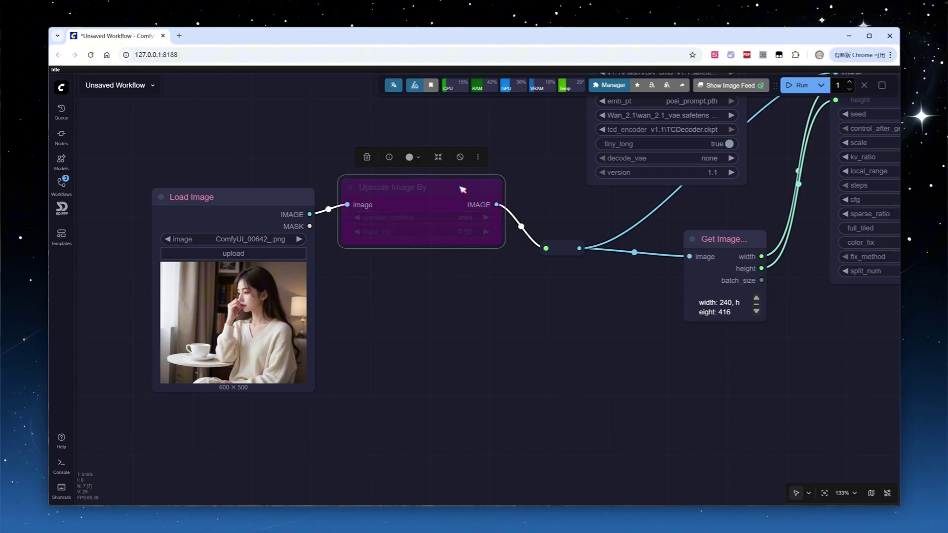
# - Reset tcd_encoder to none, turn tiny_long off, and run the still-image upscale
pyautogui.moveTo(536, 142); pyautogui.dragTo(293, 312)
pyautogui.click(471, 305)
pyautogui.click(471, 312)
pyautogui.click(477, 319)
pyautogui.hotkey('ctrl', 'Return')
pyautogui.scroll(-7, 571, 346)
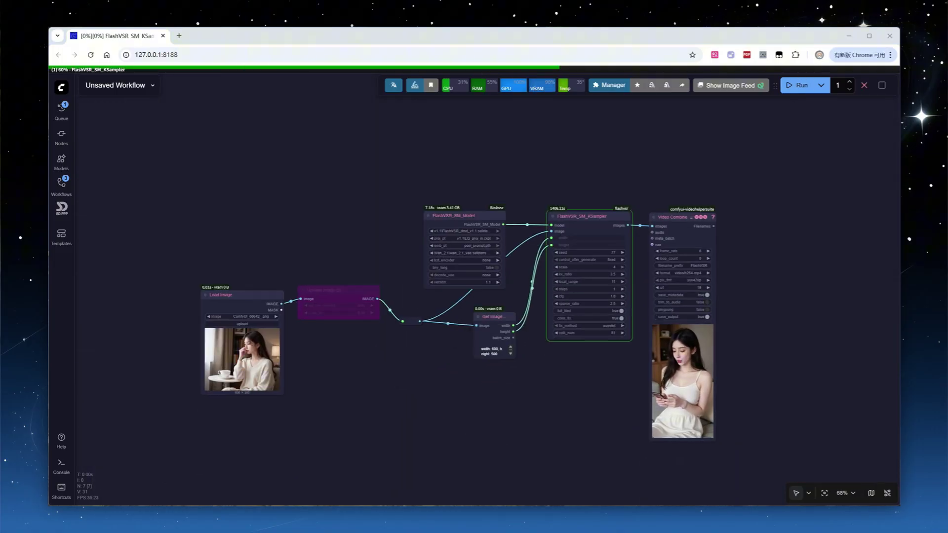
pyautogui.scroll(15, 728, 372)
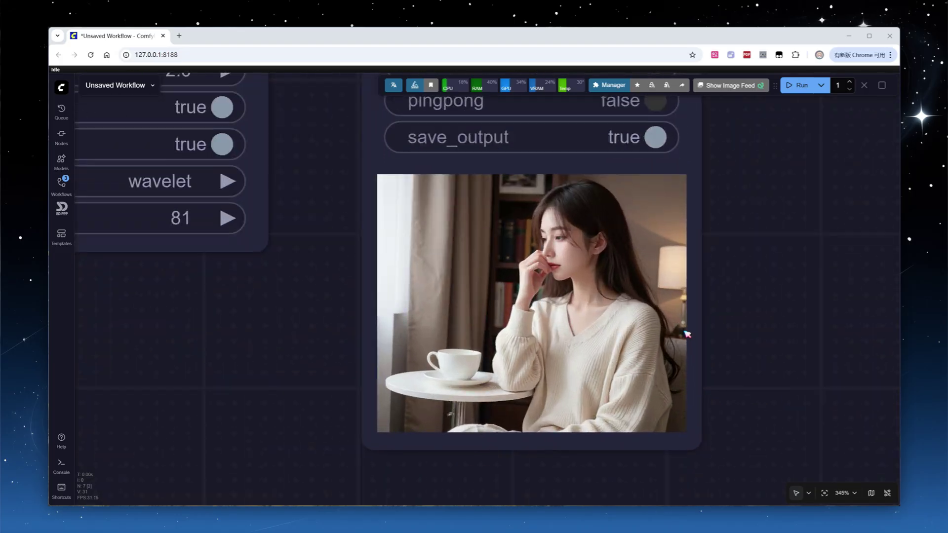
pyautogui.rightClick(595, 326)
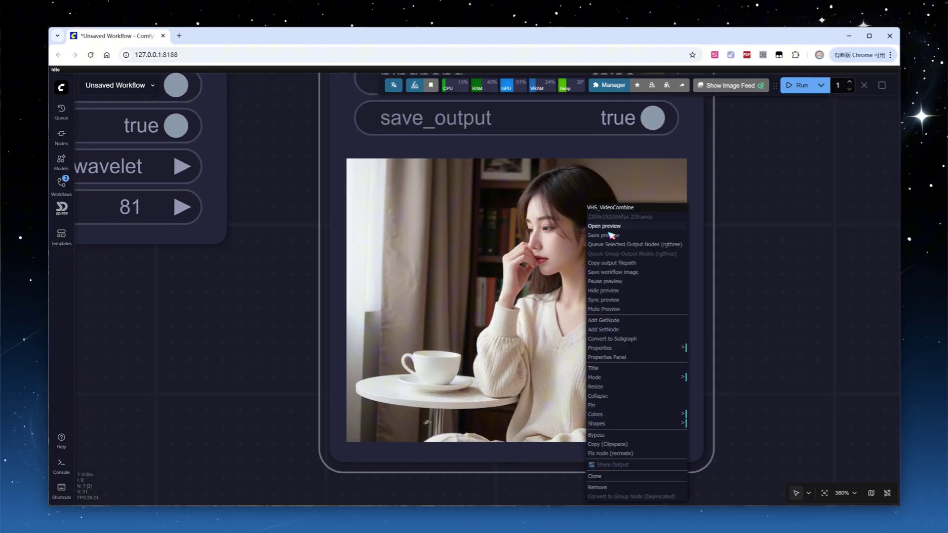
pyautogui.click(610, 228)
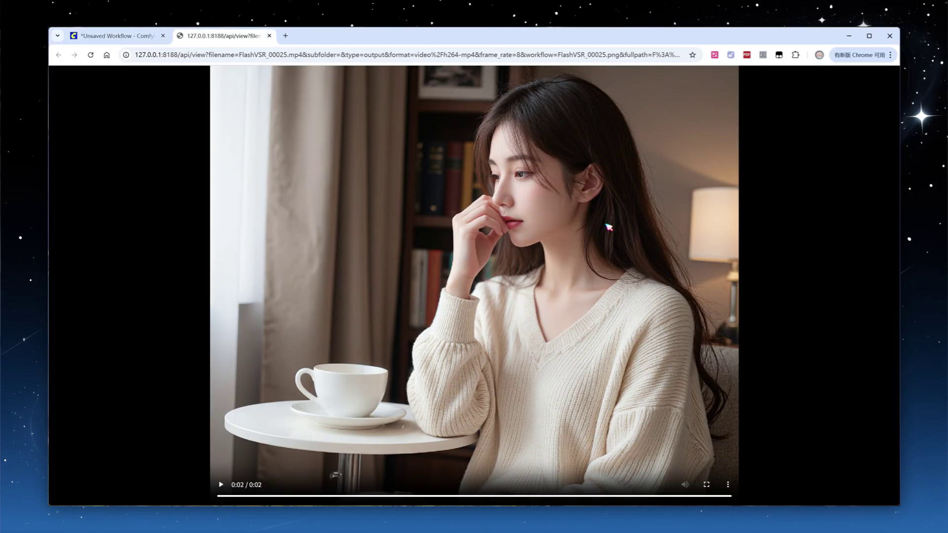
pyautogui.click(269, 36)
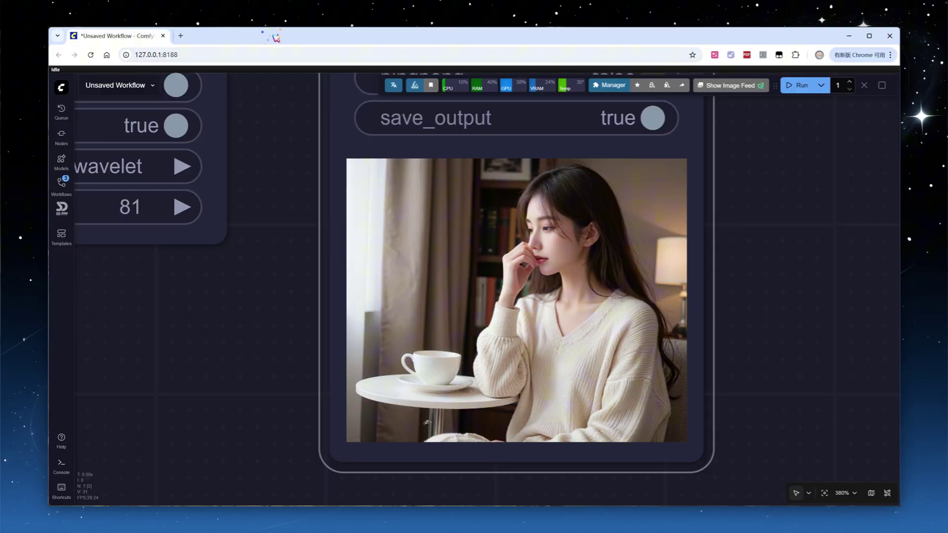
pyautogui.scroll(-12, 790, 302)
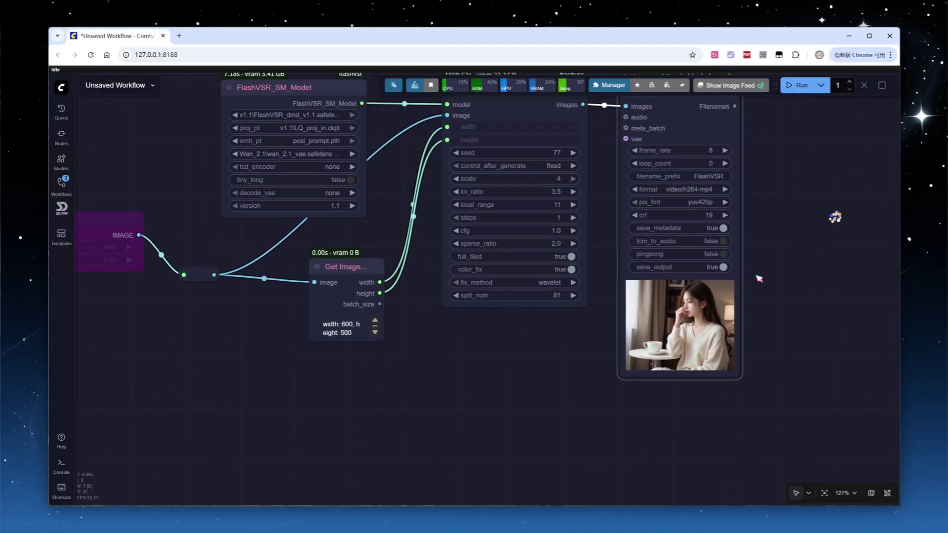
# - Rearrange the view around the Image Comparer and sweep across it to compare original and upscaled portrait
pyautogui.moveTo(835, 214); pyautogui.dragTo(652, 344)
pyautogui.moveTo(503, 194); pyautogui.dragTo(813, 173)
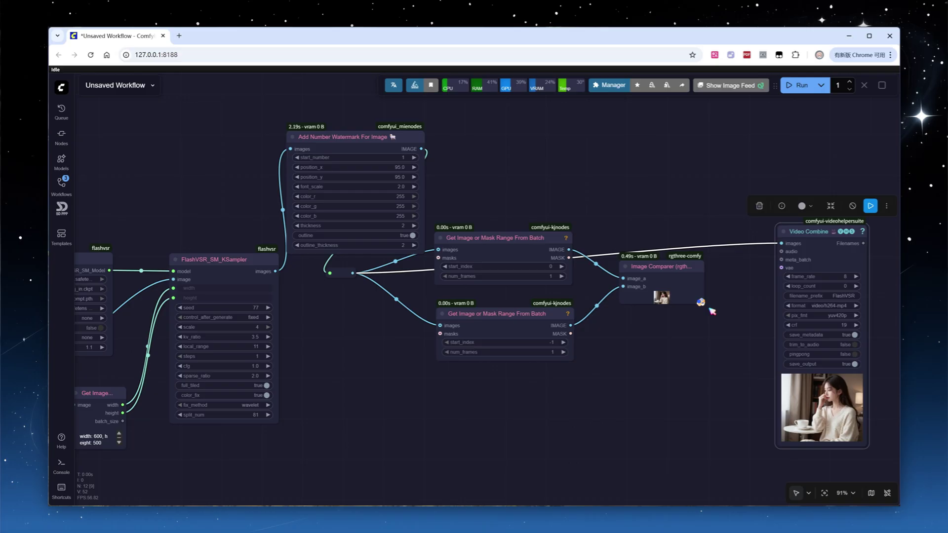
pyautogui.scroll(8, 712, 311)
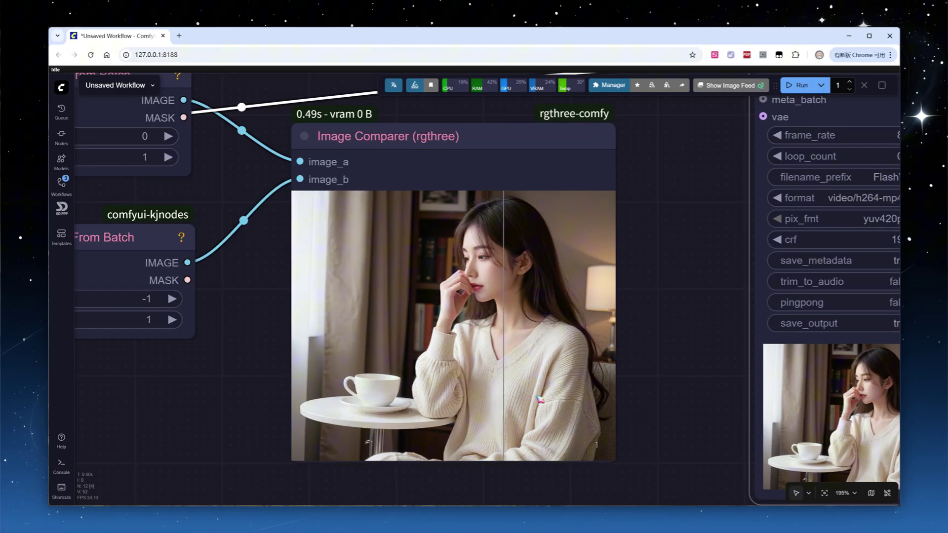
pyautogui.scroll(4, 405, 387)
pyautogui.scroll(-2, 434, 385)
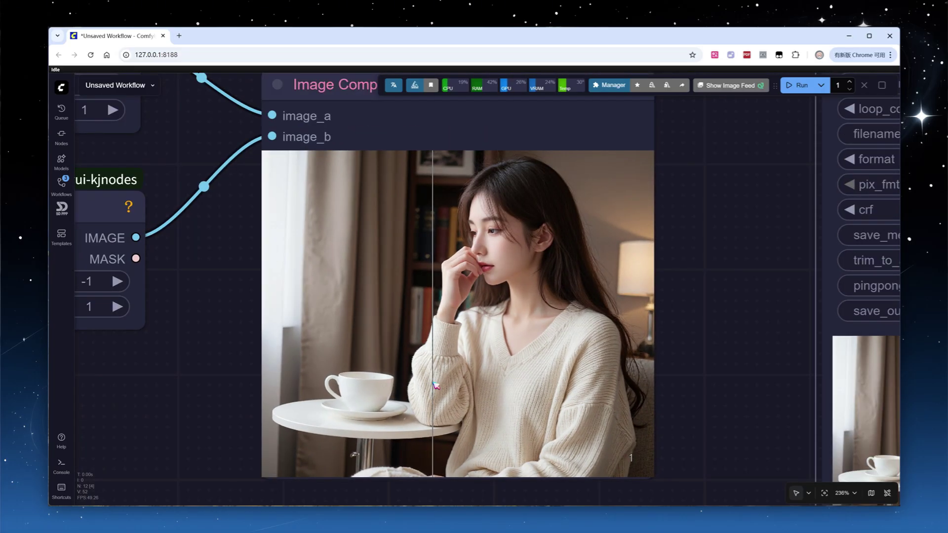
pyautogui.scroll(-10, 398, 404)
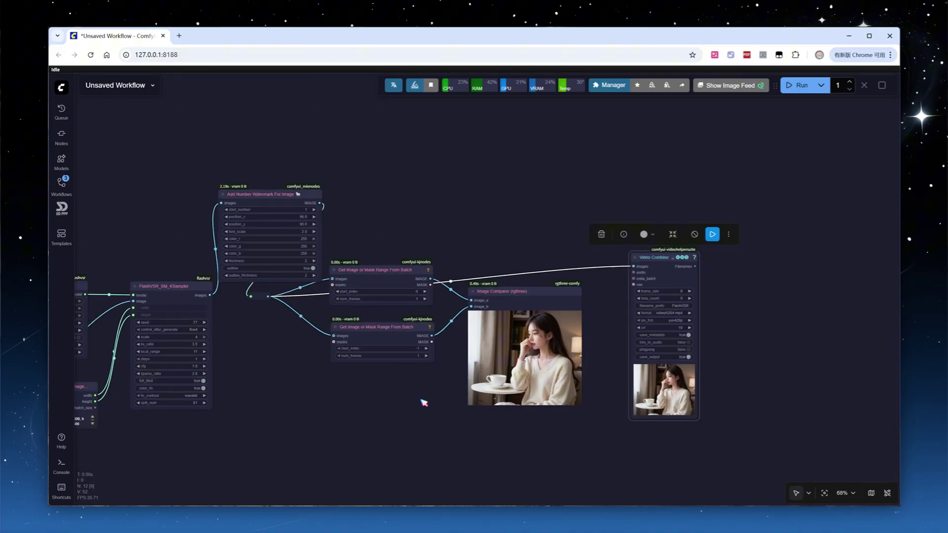
pyautogui.scroll(5, 694, 279)
pyautogui.moveTo(694, 280); pyautogui.dragTo(639, 260)
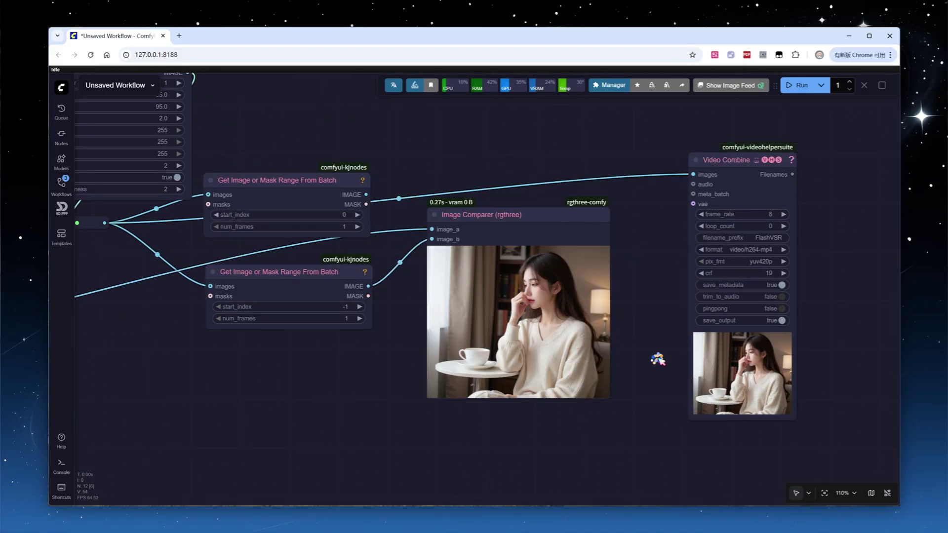
pyautogui.scroll(8, 646, 360)
pyautogui.moveTo(637, 358); pyautogui.dragTo(682, 359)
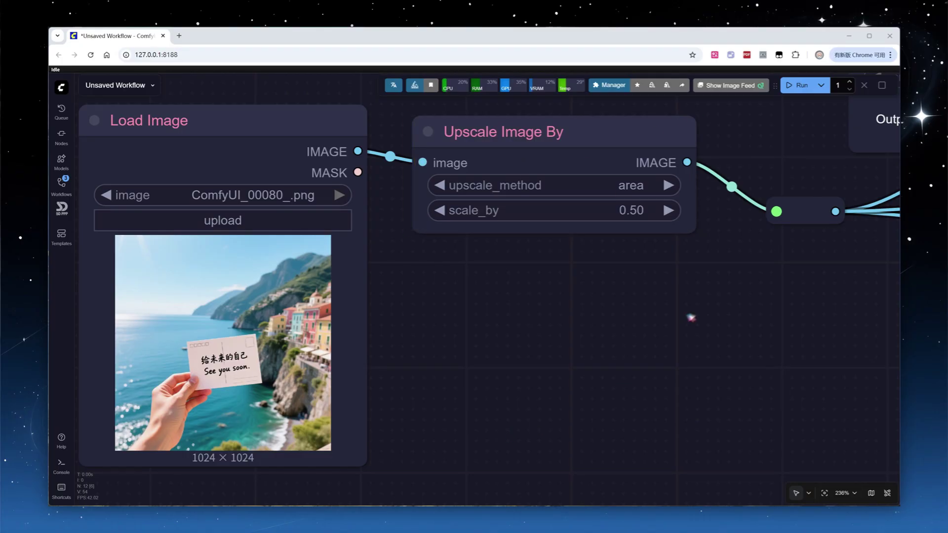
# - Upscale the coastal postcard image with FlashVSR and zoom into the Image Comparer result
pyautogui.click(796, 85)
pyautogui.scroll(-12, 543, 304)
pyautogui.moveTo(482, 353); pyautogui.dragTo(193, 402)
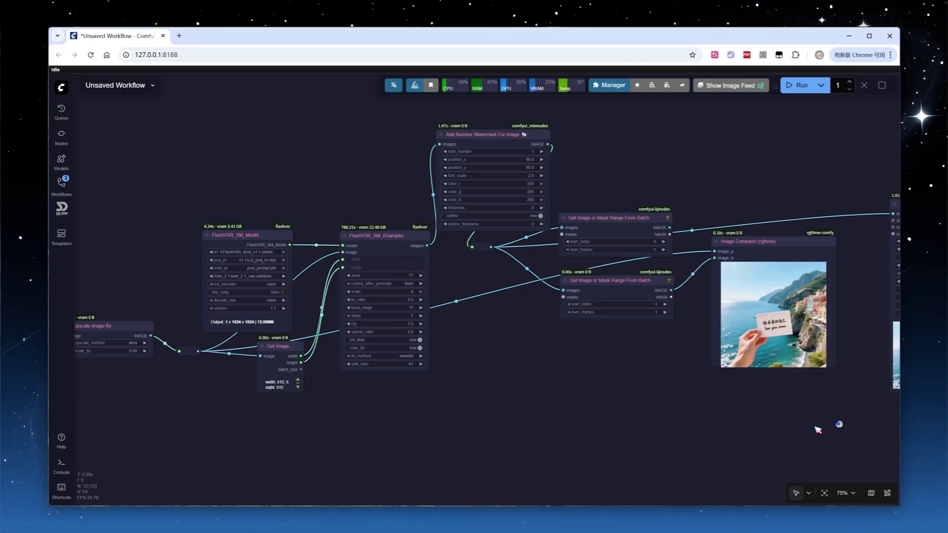
pyautogui.moveTo(836, 423); pyautogui.dragTo(650, 438)
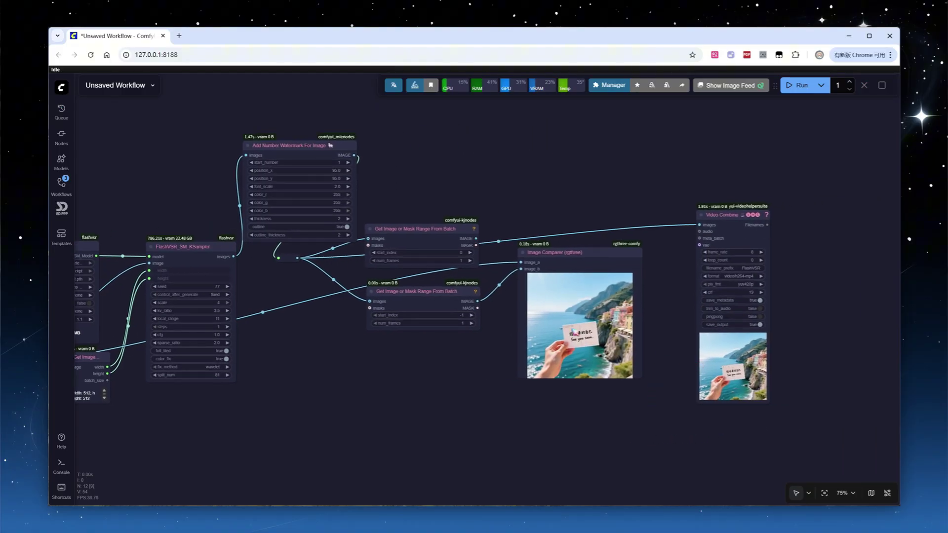
pyautogui.scroll(5, 554, 315)
pyautogui.scroll(6, 554, 315)
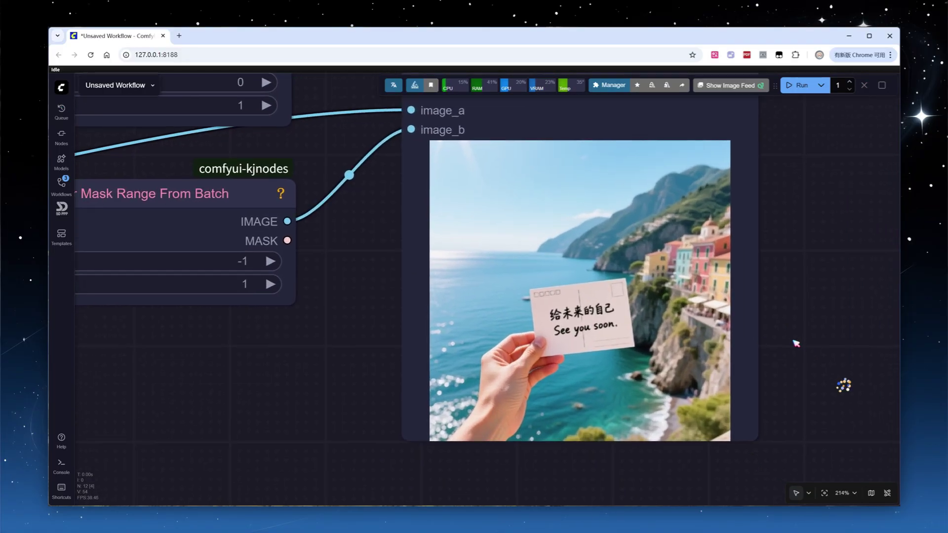
pyautogui.scroll(4, 533, 339)
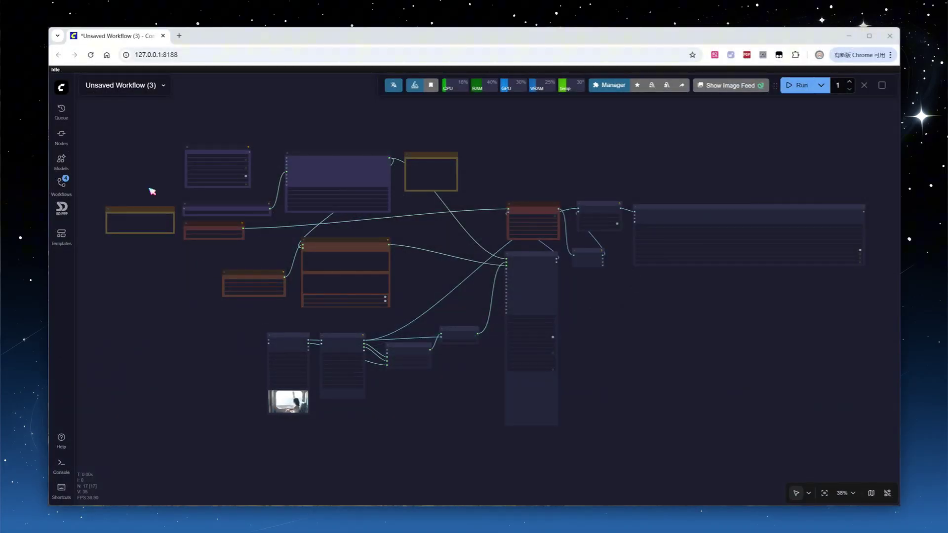
pyautogui.scroll(2, 185, 178)
pyautogui.scroll(5, 186, 178)
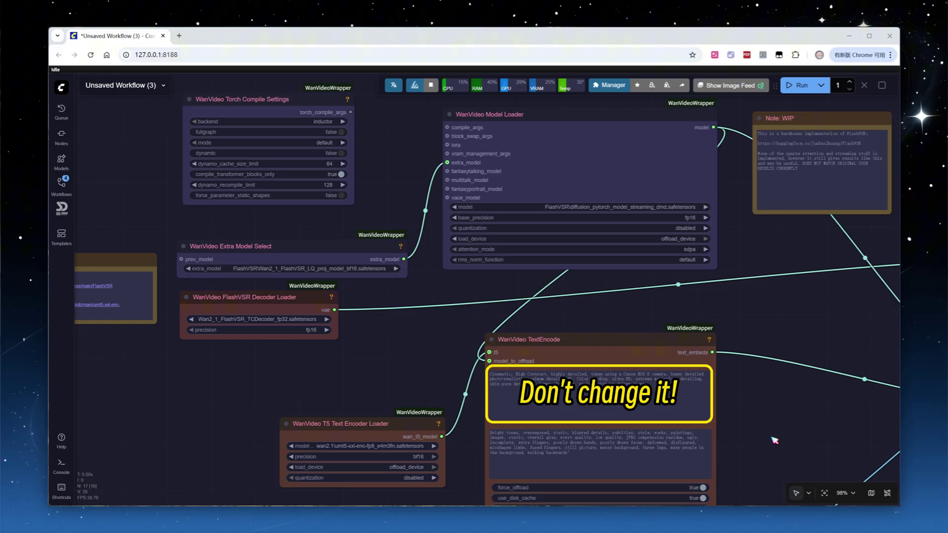
pyautogui.moveTo(773, 440); pyautogui.dragTo(663, 103)
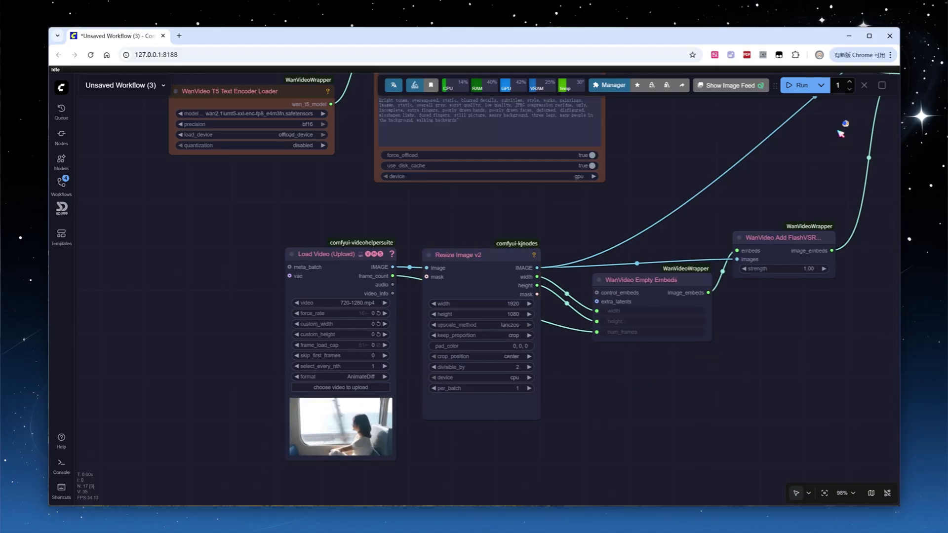
pyautogui.moveTo(847, 127); pyautogui.dragTo(248, 305)
pyautogui.scroll(-2, 248, 305)
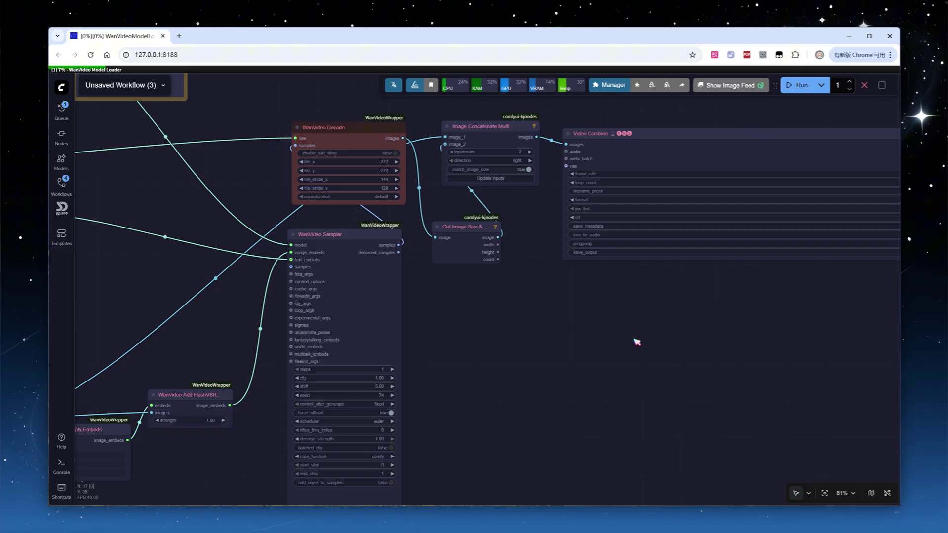
# - Run the WanVideo FlashVSR workflow and dismiss the resulting shape mismatch error
pyautogui.click(798, 85)
pyautogui.scroll(-1, 637, 345)
pyautogui.scroll(-4, 637, 345)
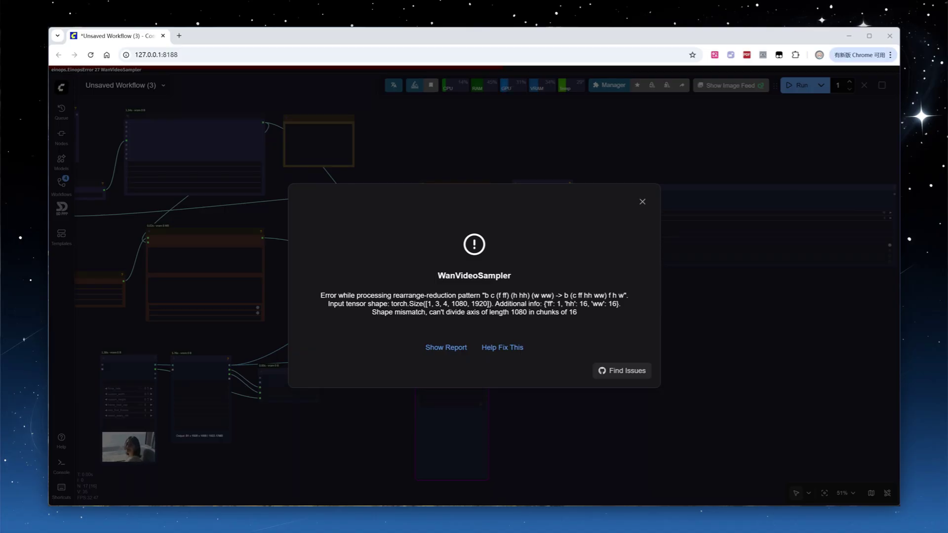
pyautogui.click(642, 201)
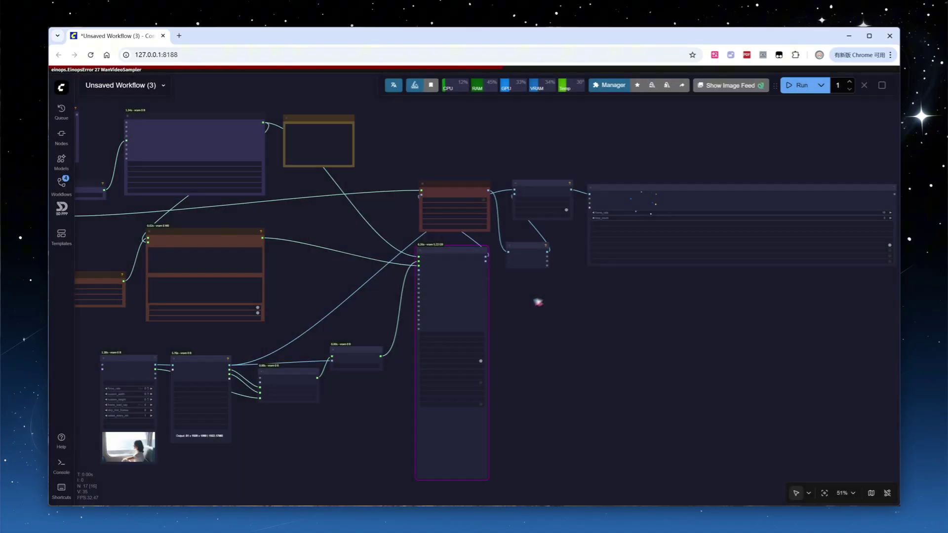
pyautogui.scroll(9, 296, 396)
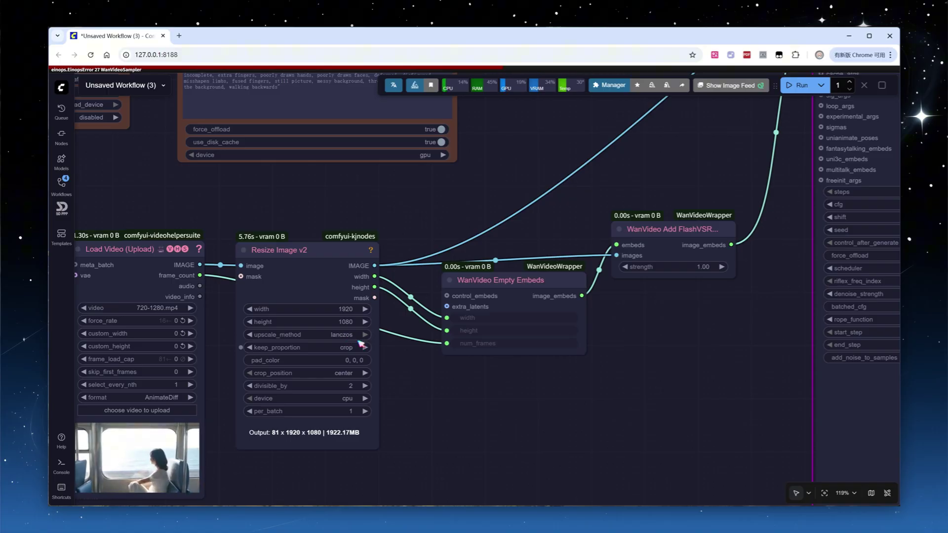
# - Set Resize Image divisible_by to 16, rerun past the out-of-memory error until it completes
pyautogui.click(346, 385)
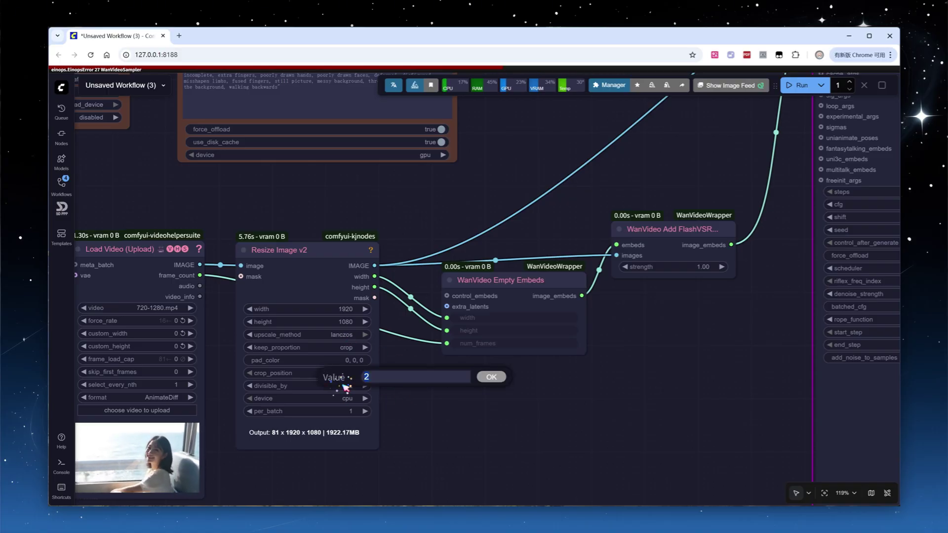
pyautogui.write('16')
pyautogui.press('Return')
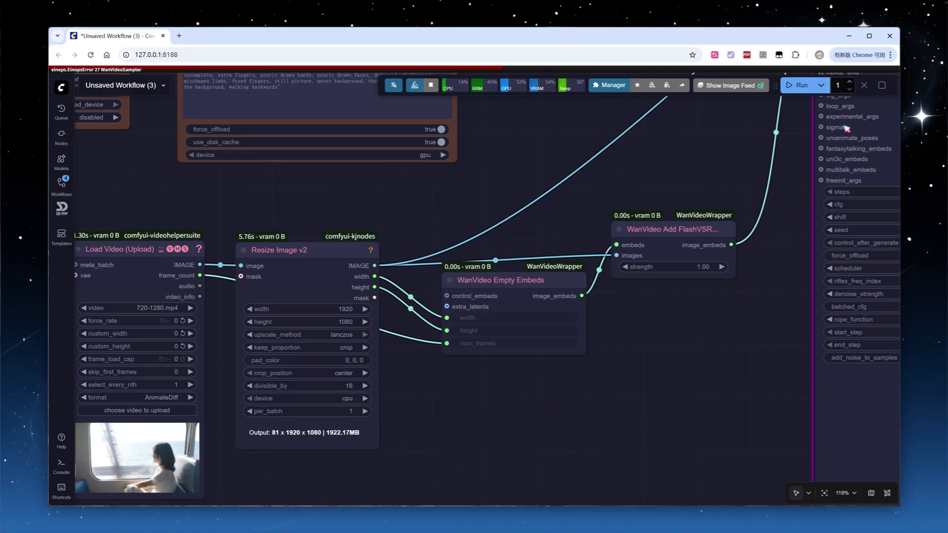
pyautogui.hotkey('ctrl', 'Return')
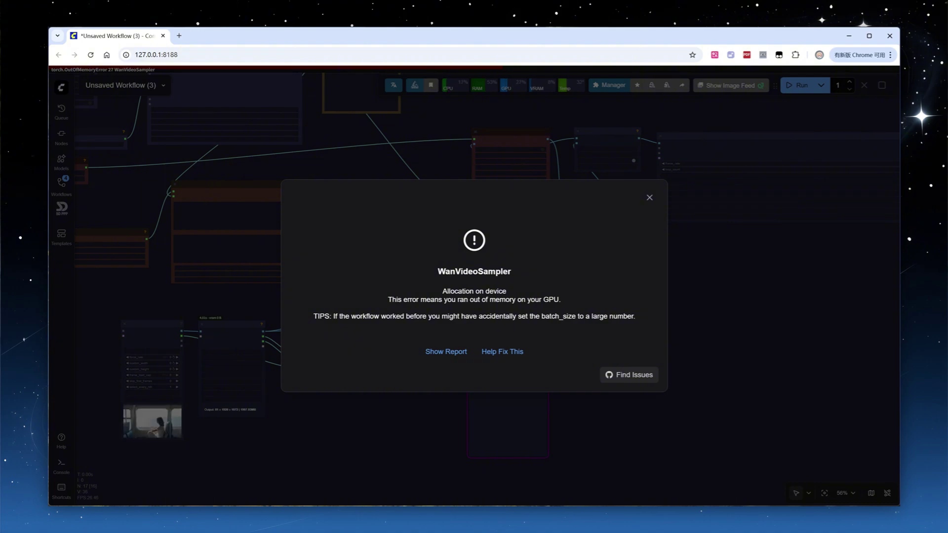
pyautogui.click(649, 198)
pyautogui.click(797, 85)
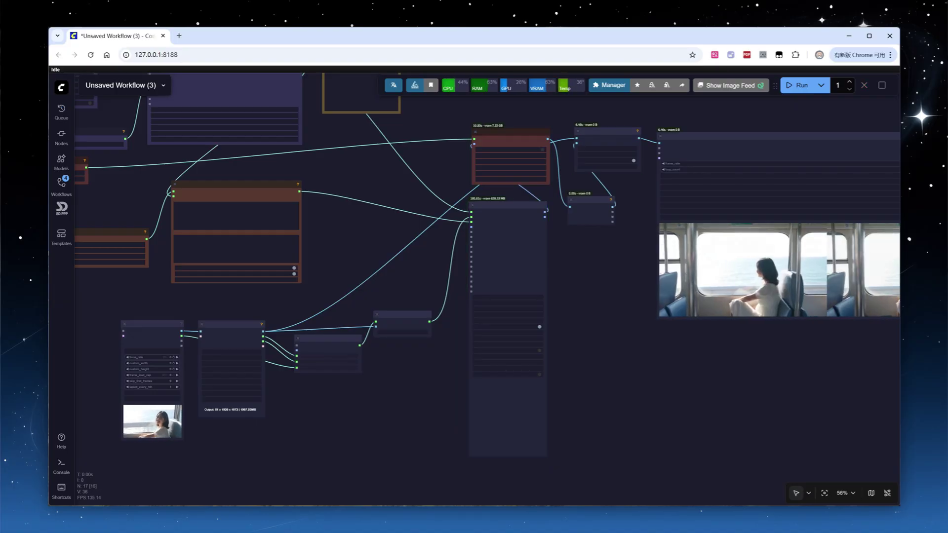
pyautogui.scroll(5, 595, 416)
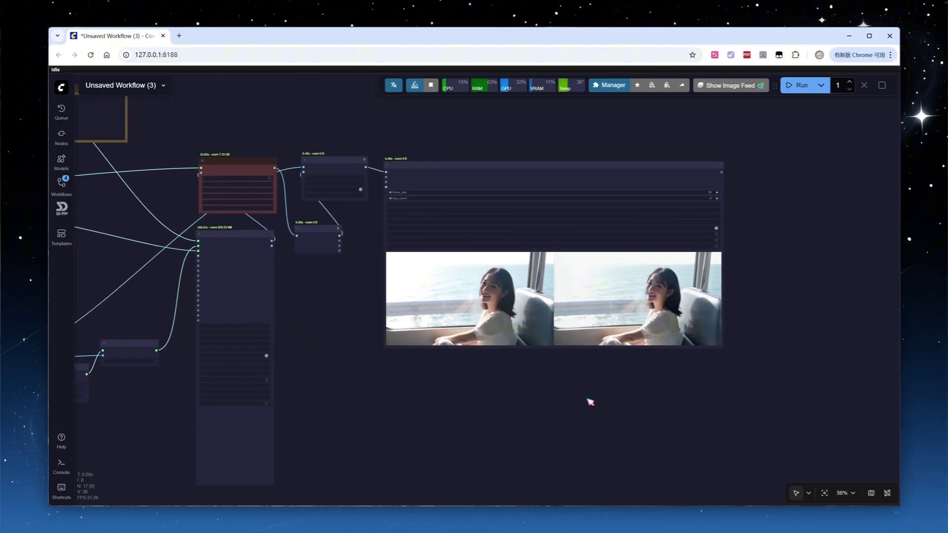
pyautogui.scroll(3, 656, 360)
pyautogui.scroll(1, 555, 400)
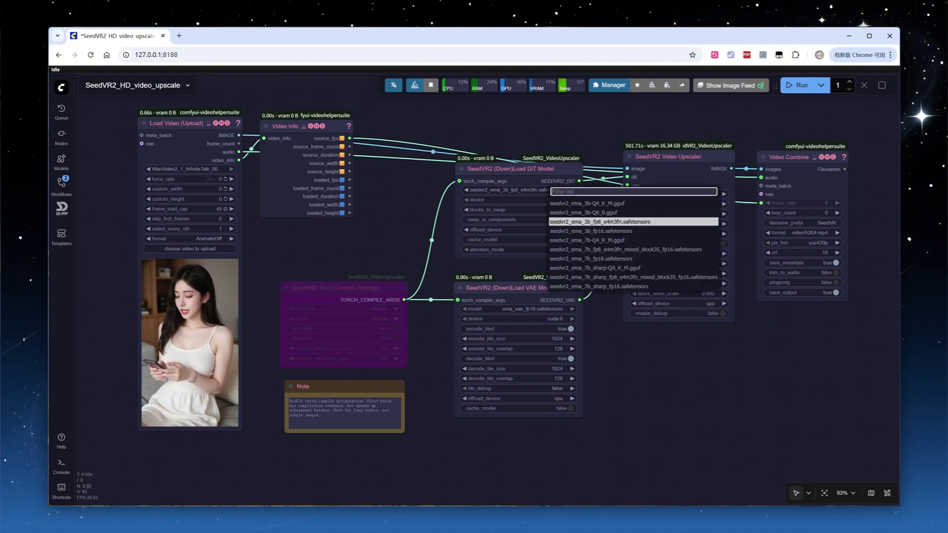
# - Keep the 3B fp8 DiT model by closing the model list unchanged
pyautogui.press('Escape')
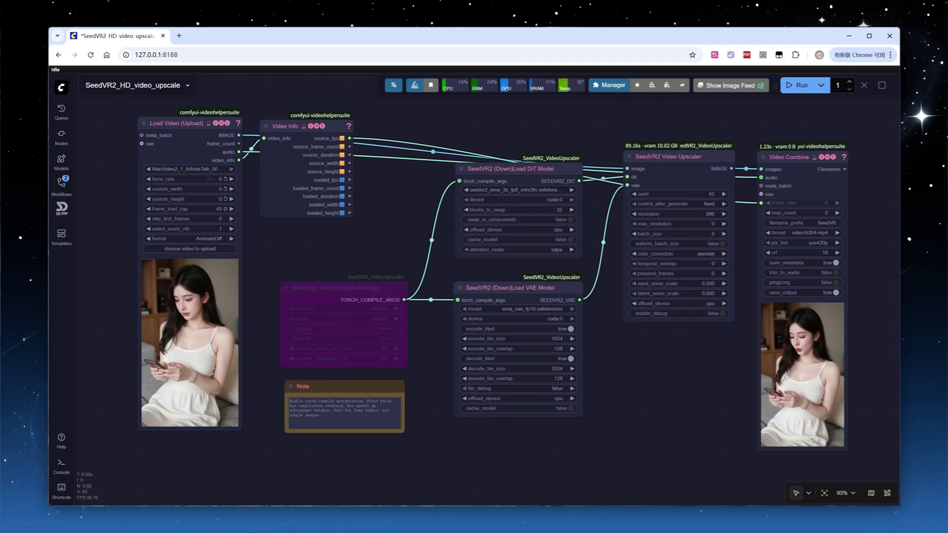
pyautogui.scroll(10, 800, 444)
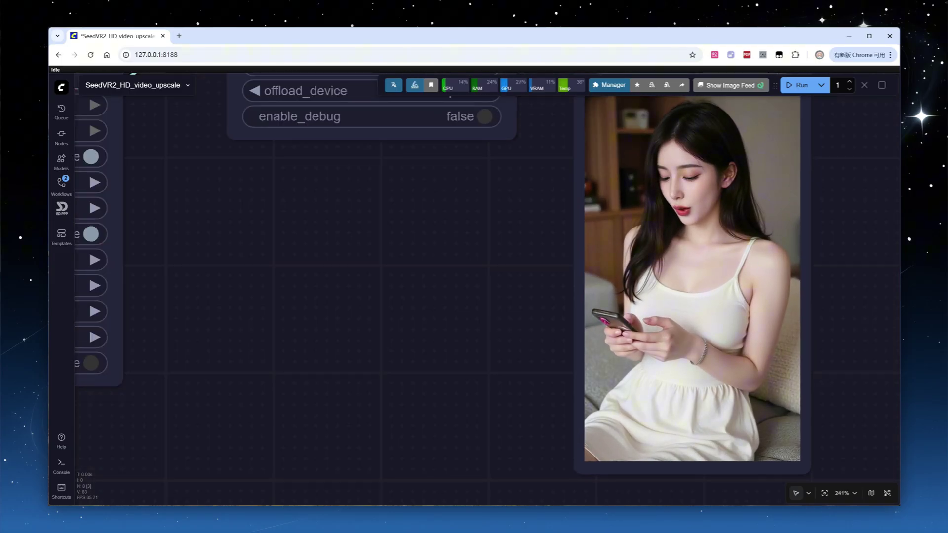